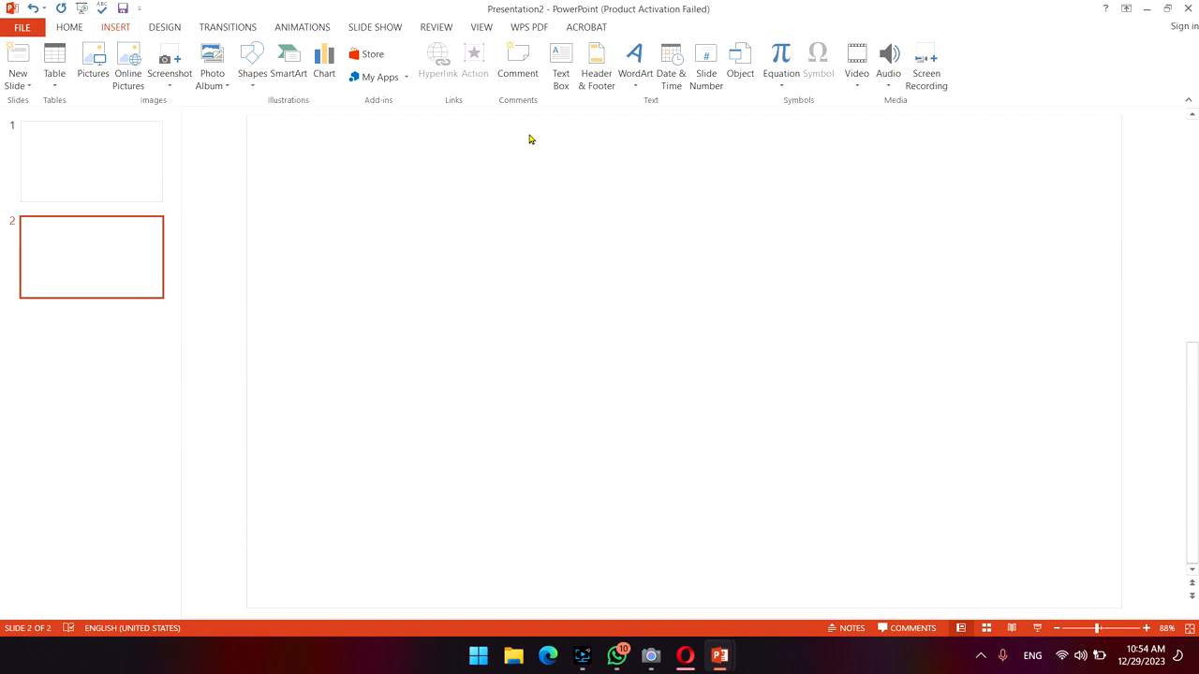
pyautogui.click(556, 75)
pyautogui.click(552, 57)
pyautogui.moveTo(321, 182); pyautogui.dragTo(804, 277)
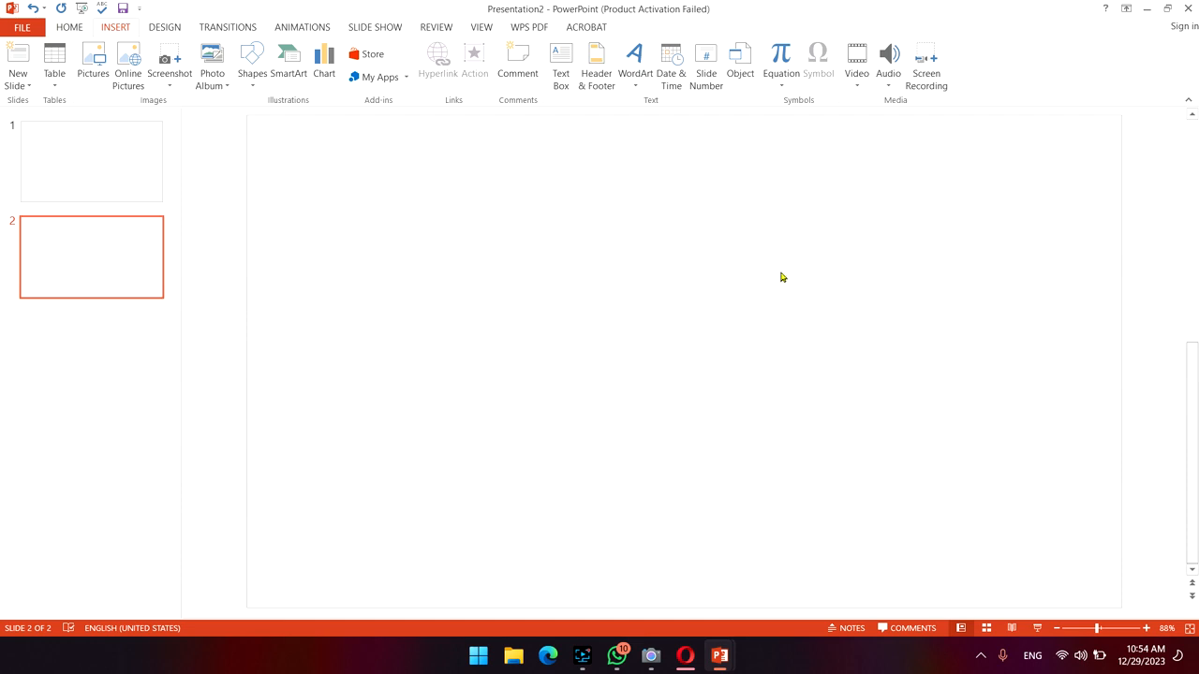
pyautogui.click(561, 64)
pyautogui.moveTo(369, 216)
pyautogui.mouseDown()
pyautogui.moveTo(388, 244)
pyautogui.moveTo(694, 304)
pyautogui.mouseUp()
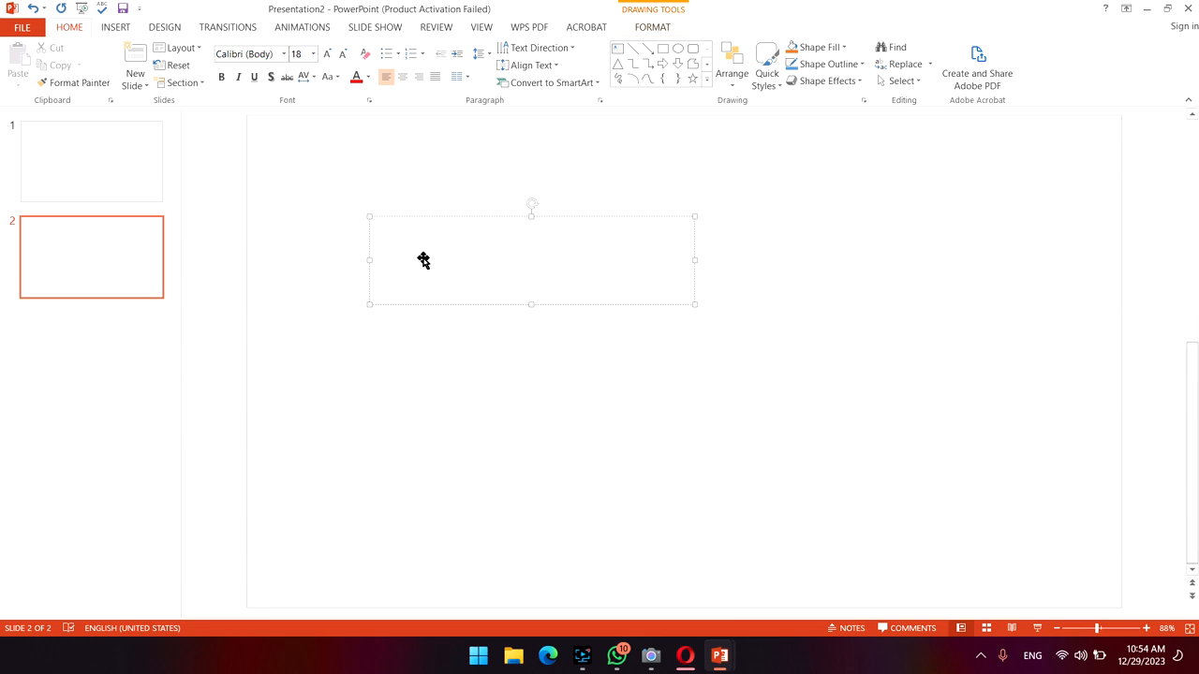
# Enter the title "Domestic Animals" and the subtitle "Cats And Dogs" on slide 1.
pyautogui.click(107, 172)
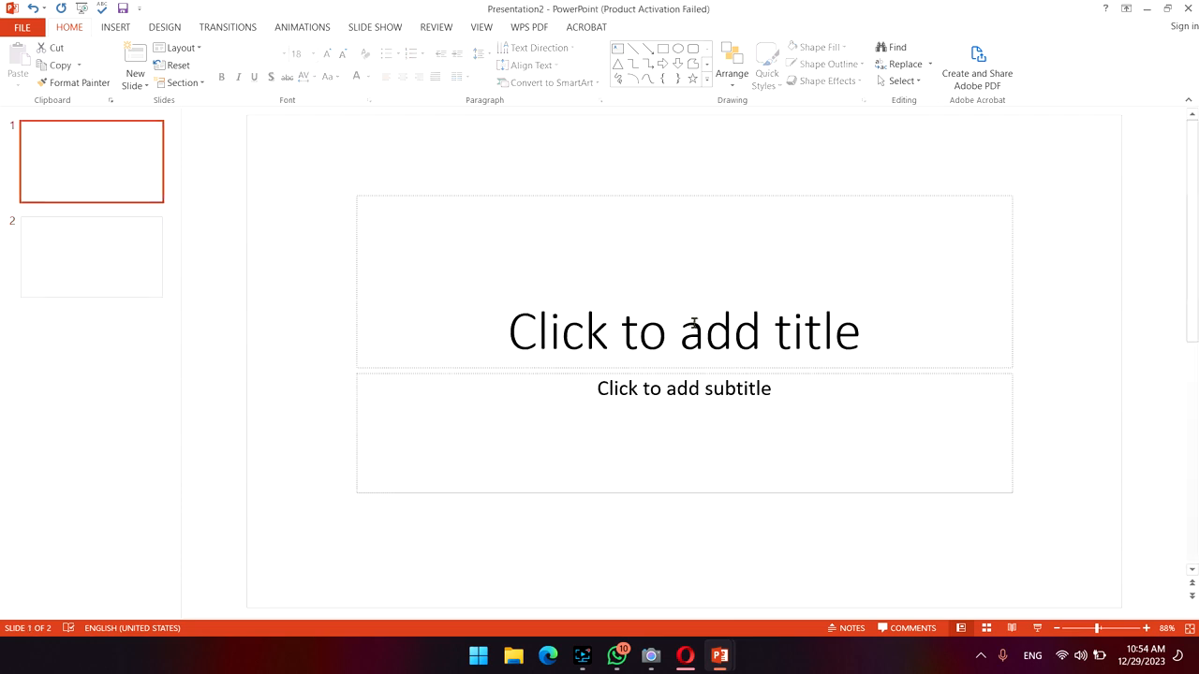
pyautogui.click(647, 336)
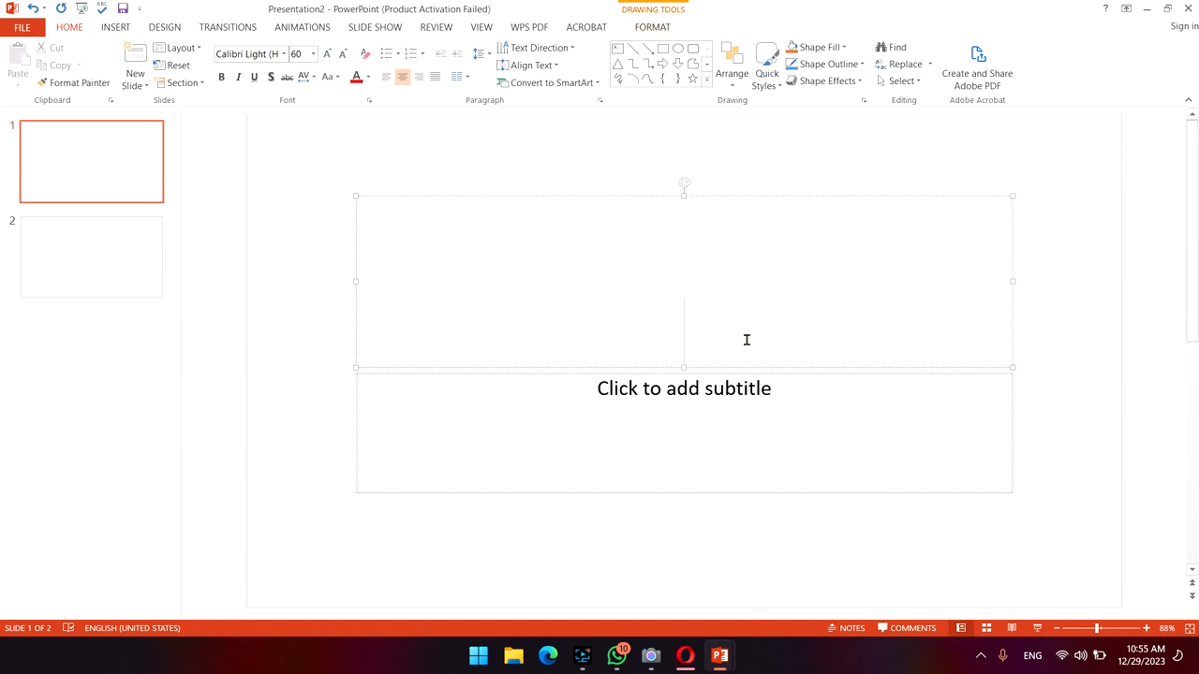
pyautogui.write('d')
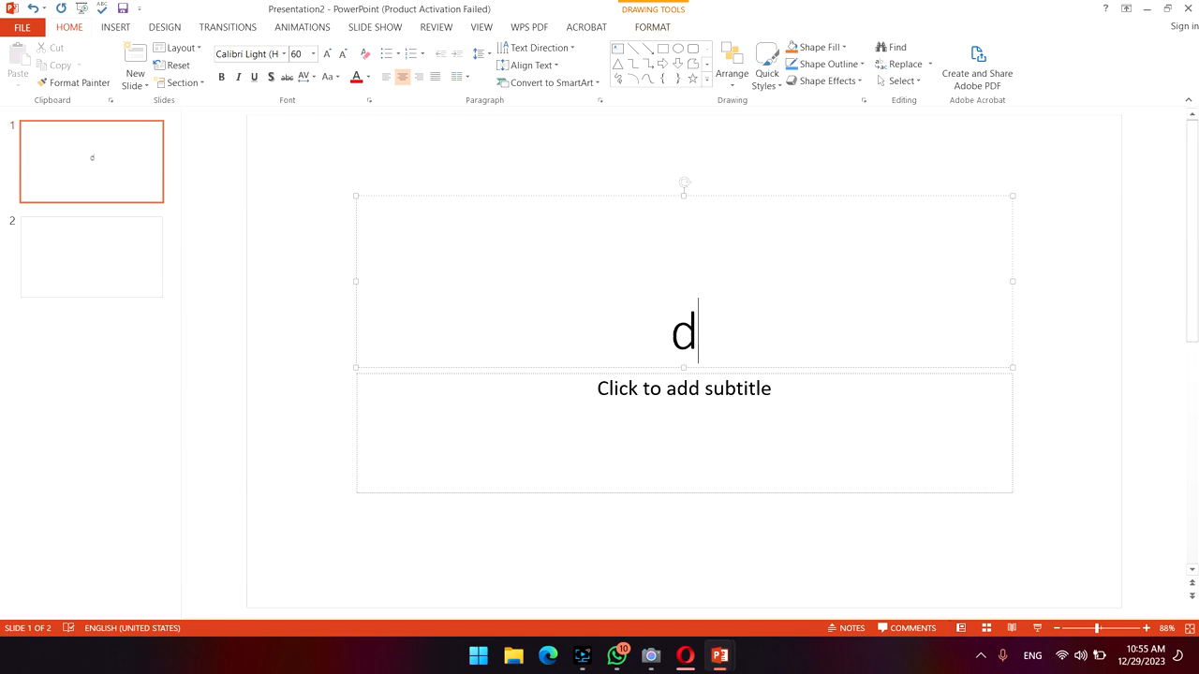
pyautogui.write('l')
pyautogui.press('BackSpace')
pyautogui.press('BackSpace')
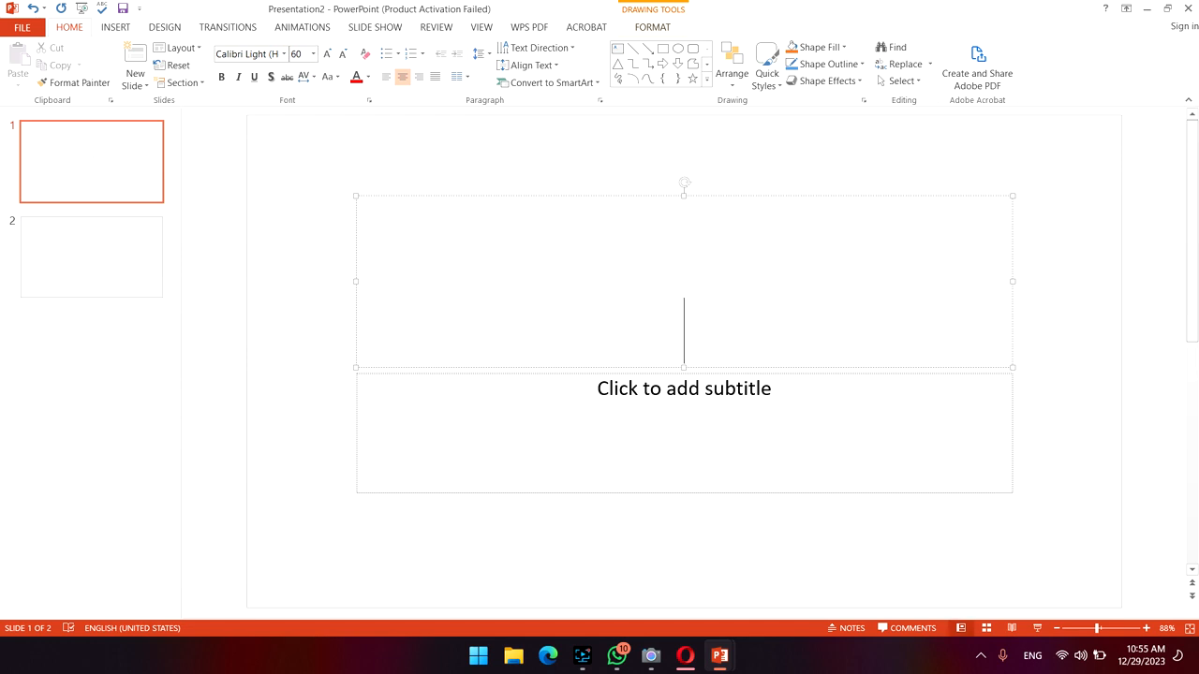
pyautogui.write('Dome')
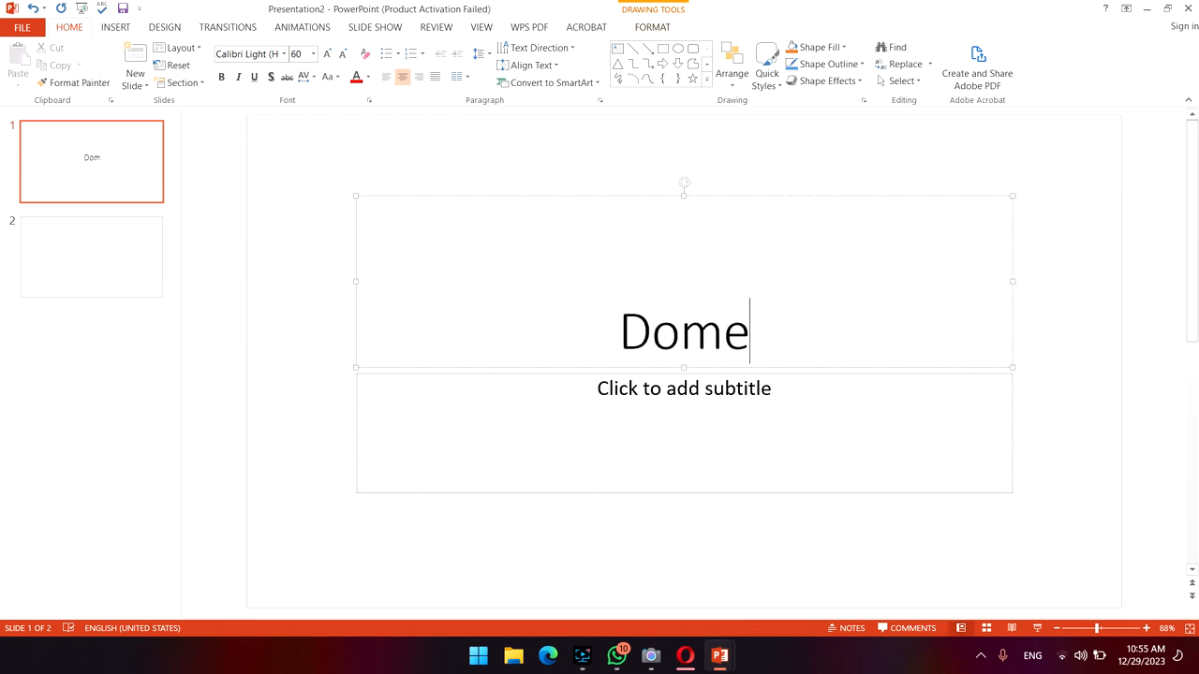
pyautogui.write('stic ')
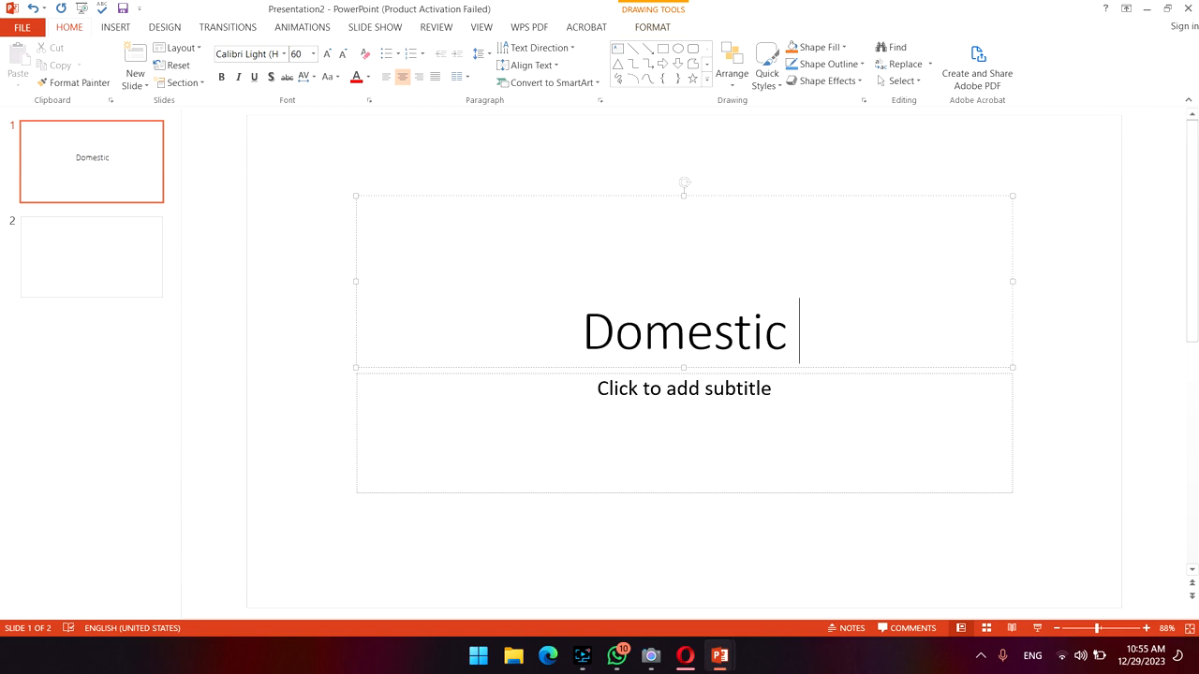
pyautogui.write('Animals')
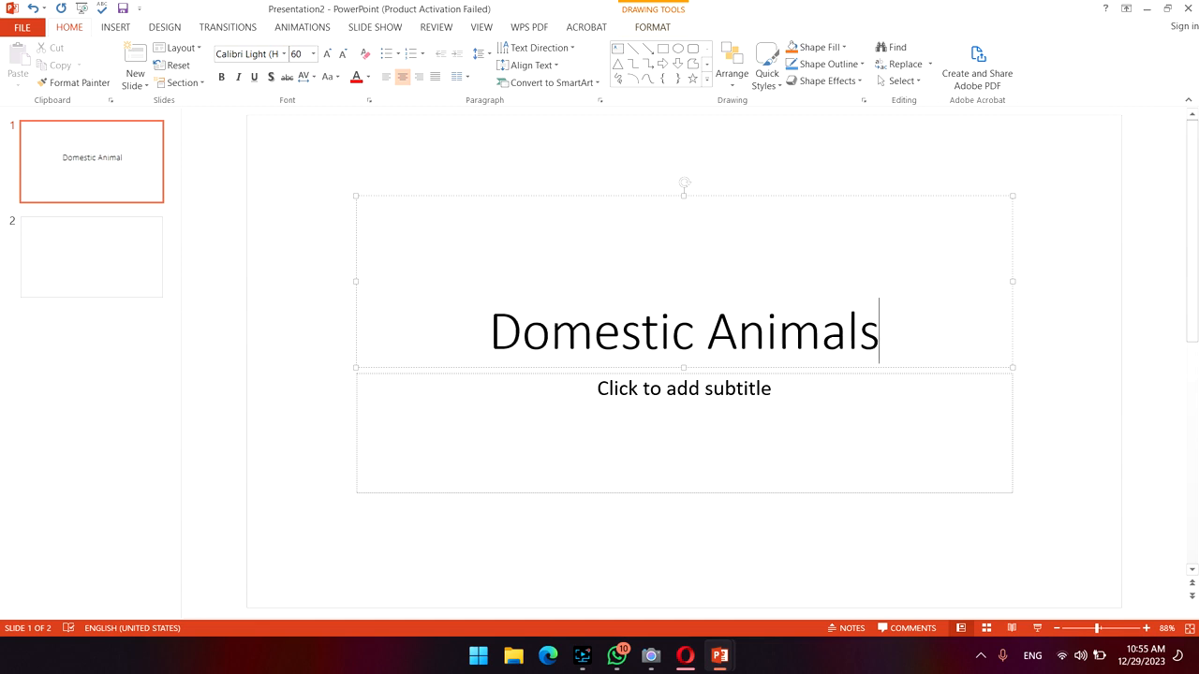
pyautogui.click(646, 390)
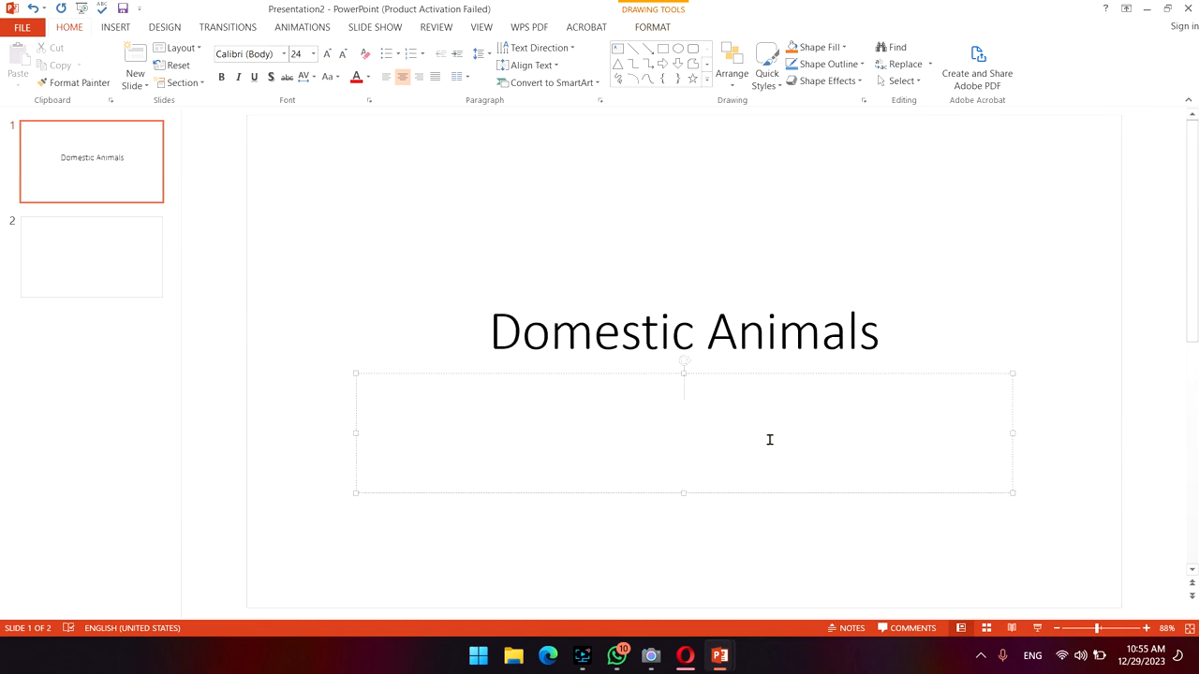
pyautogui.write('Cats And Dogs')
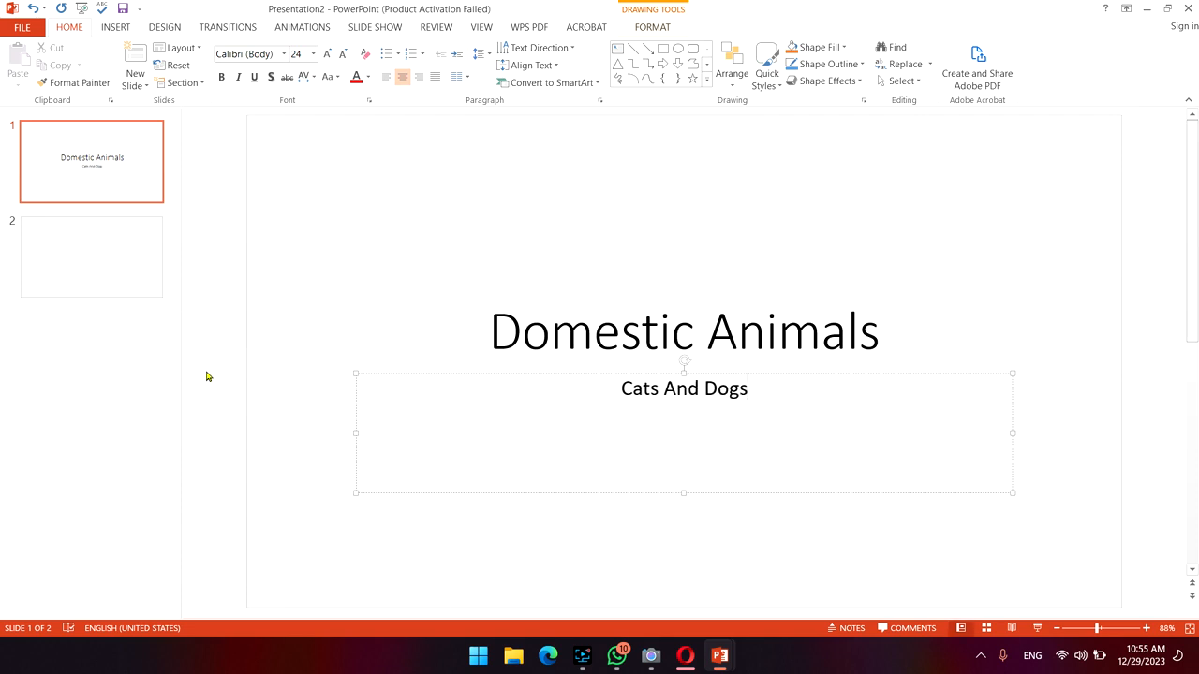
# Insert a text box reading "Cats" in the upper-left area of slide 2.
pyautogui.click(132, 242)
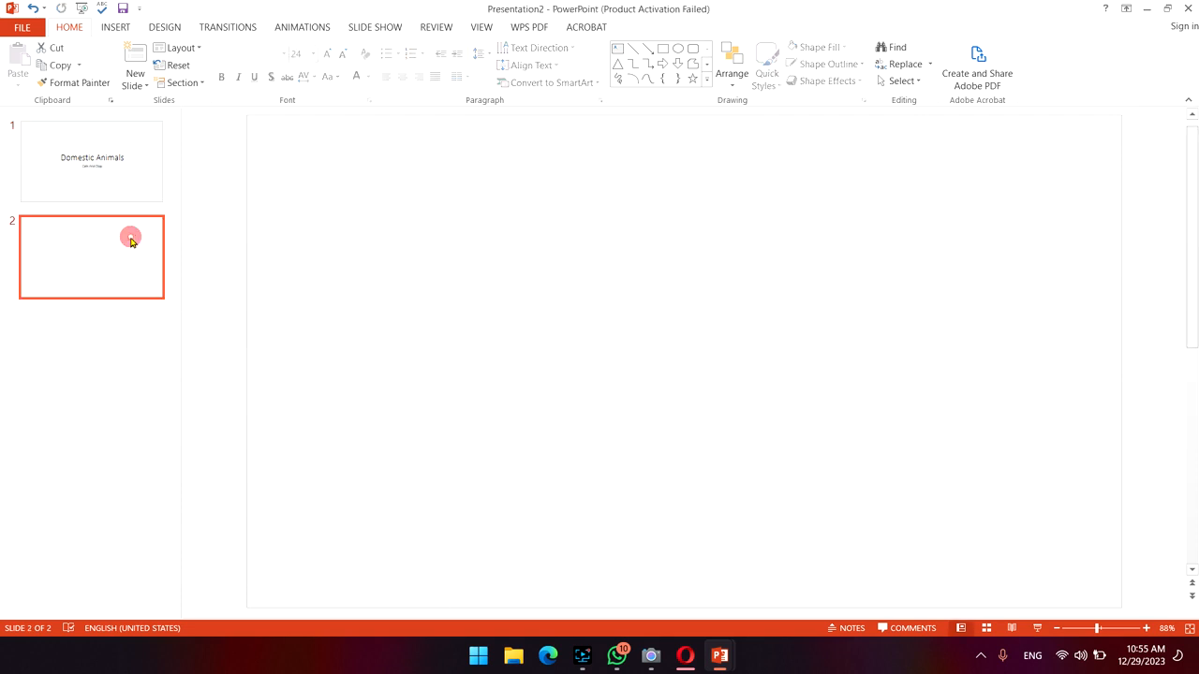
pyautogui.click(333, 180)
pyautogui.click(438, 305)
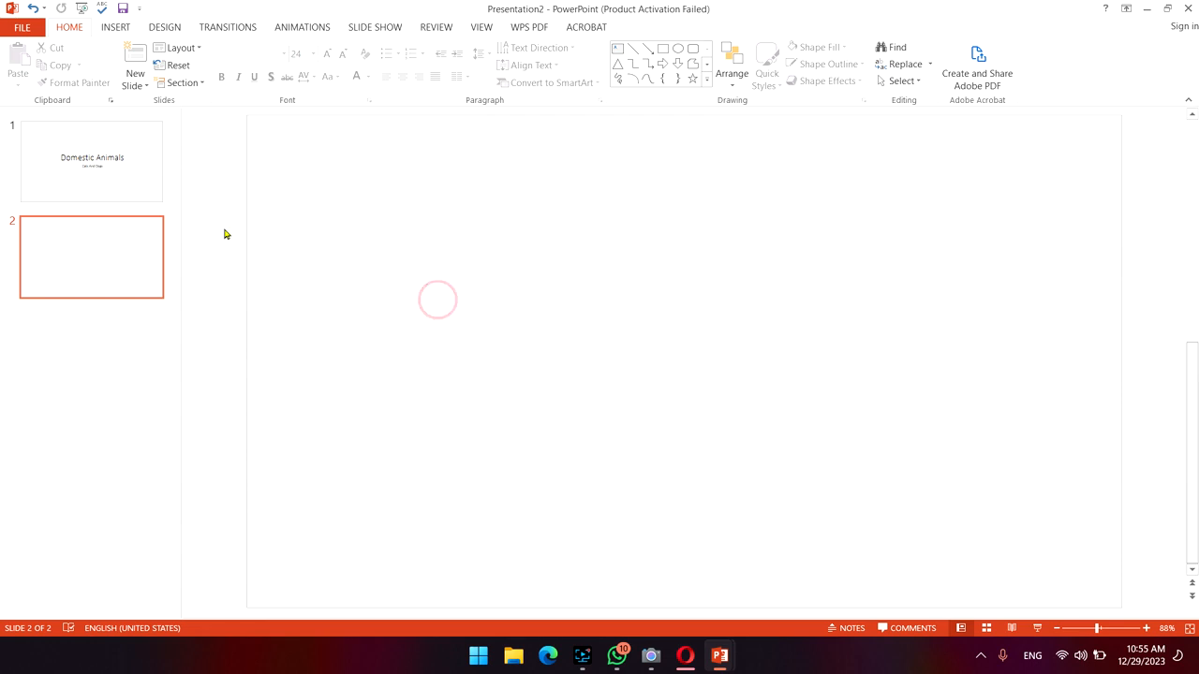
pyautogui.click(110, 26)
pyautogui.click(561, 65)
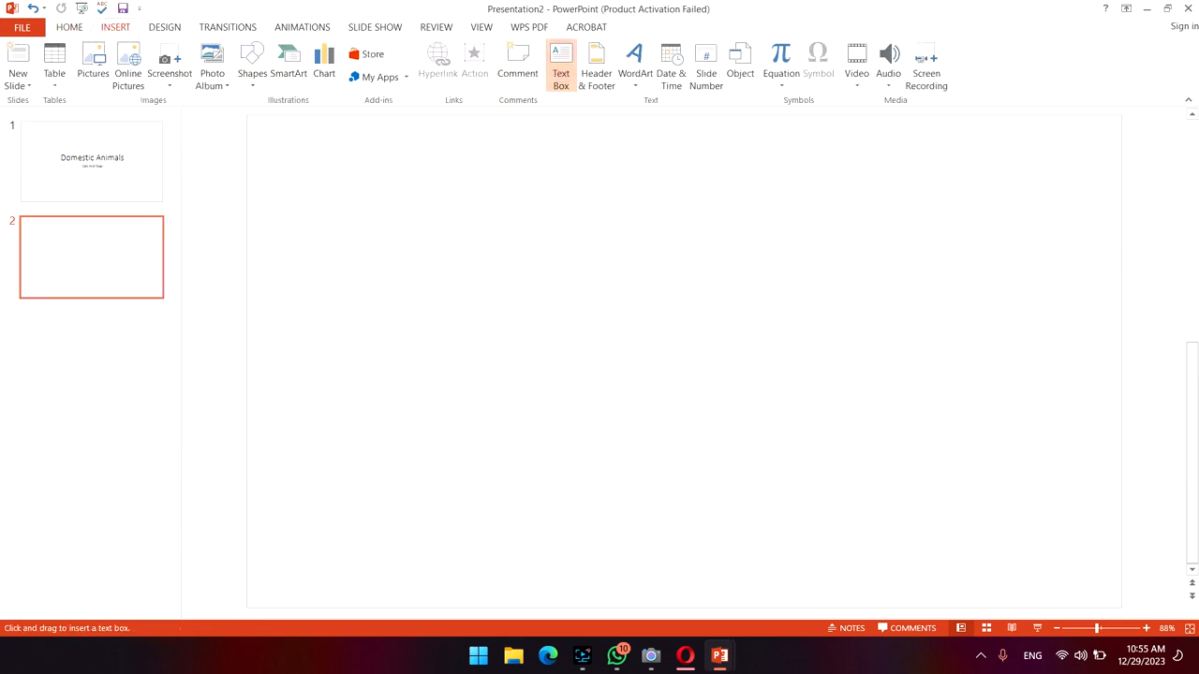
pyautogui.moveTo(327, 182)
pyautogui.mouseDown()
pyautogui.moveTo(471, 276)
pyautogui.moveTo(709, 303)
pyautogui.moveTo(535, 254)
pyautogui.moveTo(545, 255)
pyautogui.mouseUp()
pyautogui.click(407, 202)
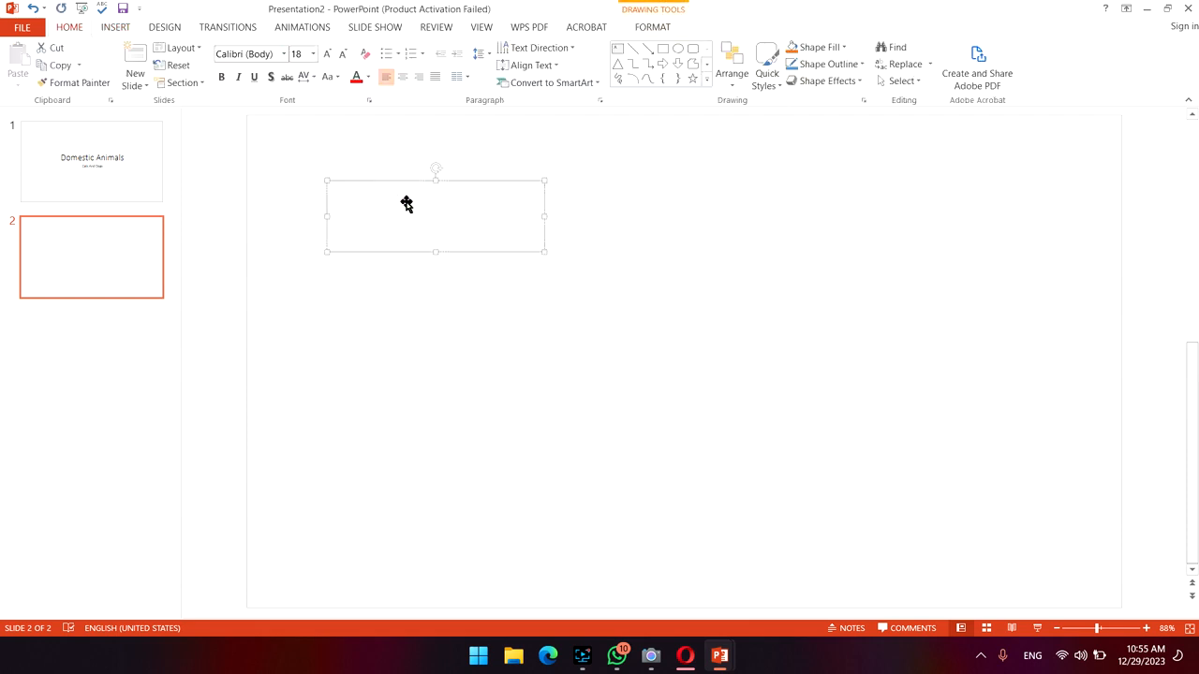
pyautogui.write('Cats')
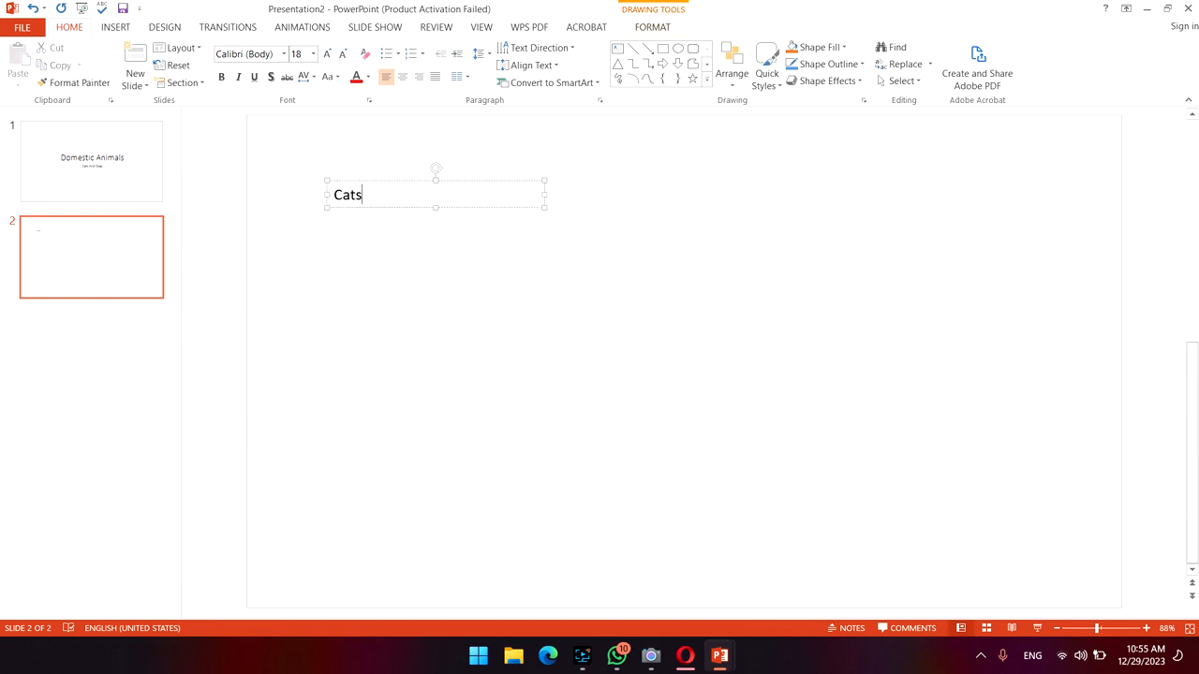
pyautogui.click(449, 359)
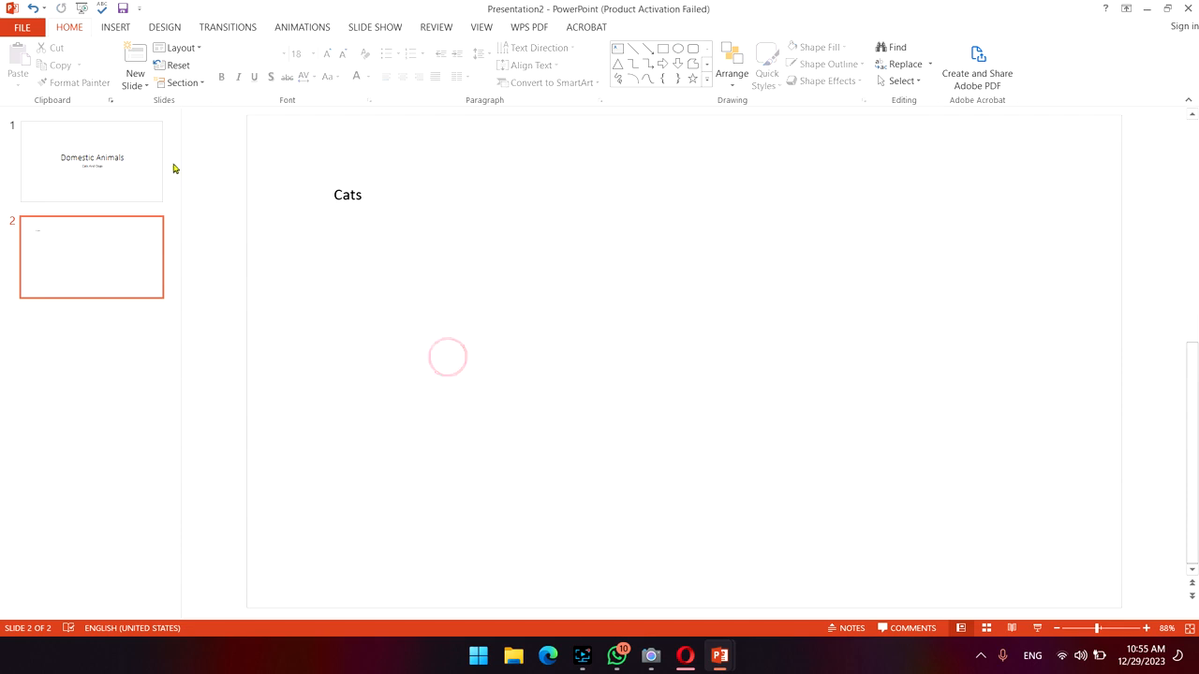
# Look through the local Pictures folder for an image to insert on slide 2.
pyautogui.click(105, 28)
pyautogui.click(93, 59)
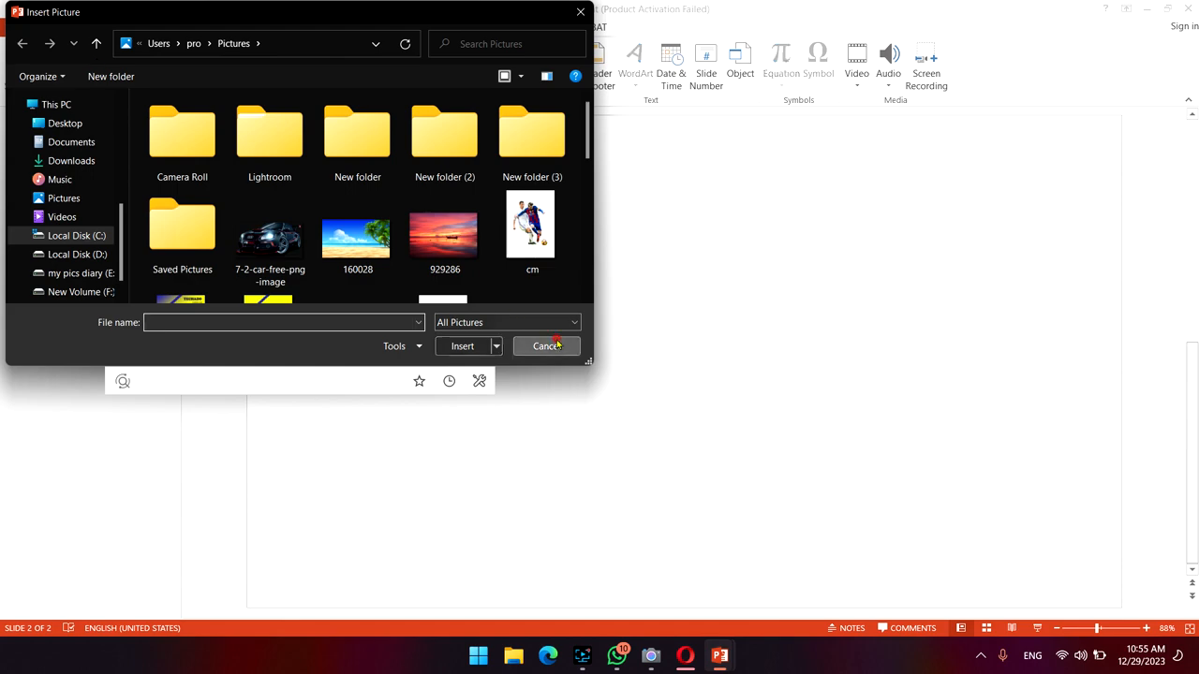
pyautogui.click(553, 347)
pyautogui.click(95, 68)
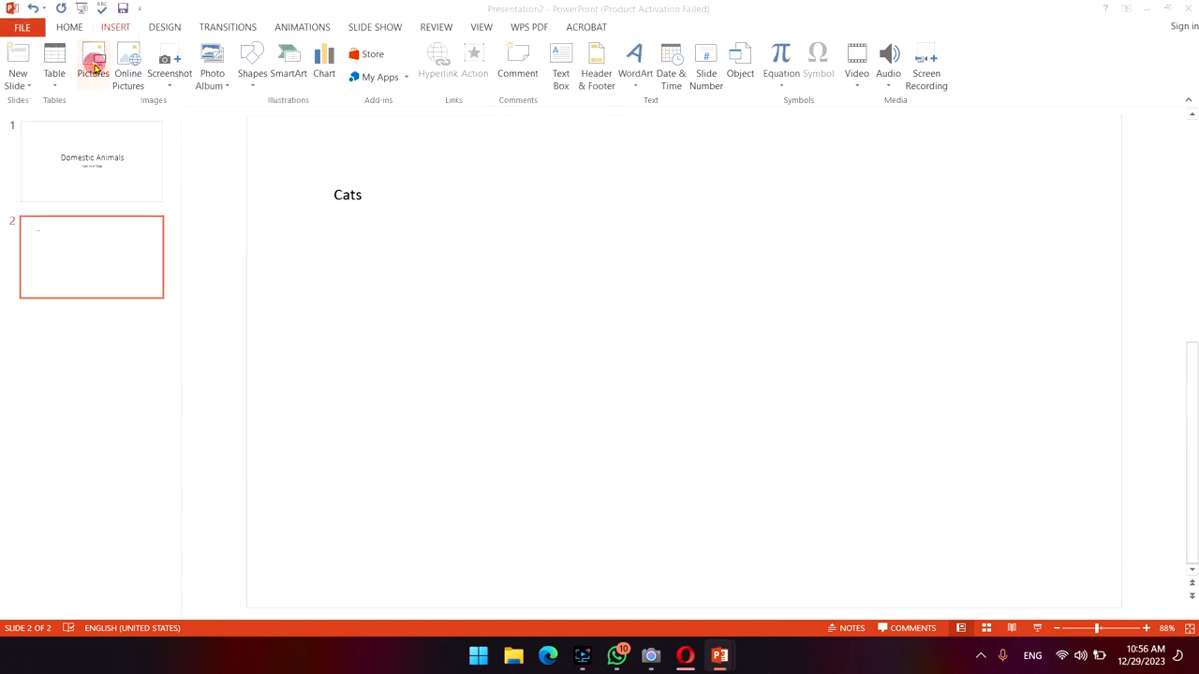
pyautogui.scroll(-5, 391, 213)
pyautogui.scroll(-1, 391, 213)
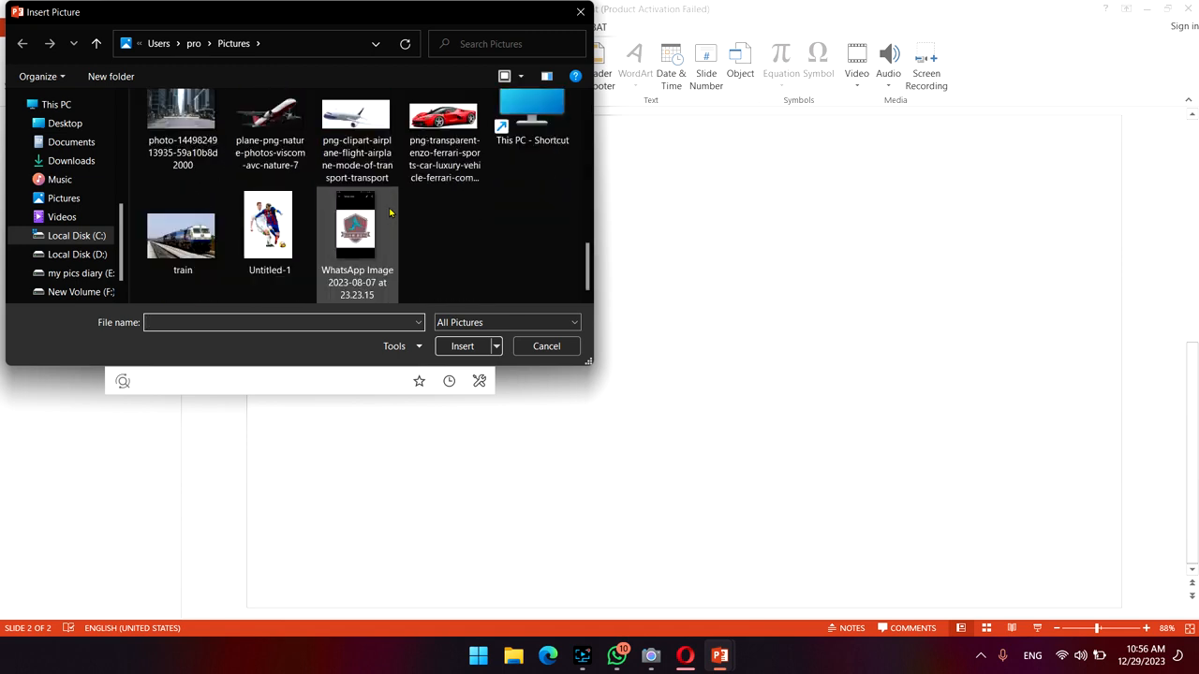
pyautogui.scroll(1, 168, 155)
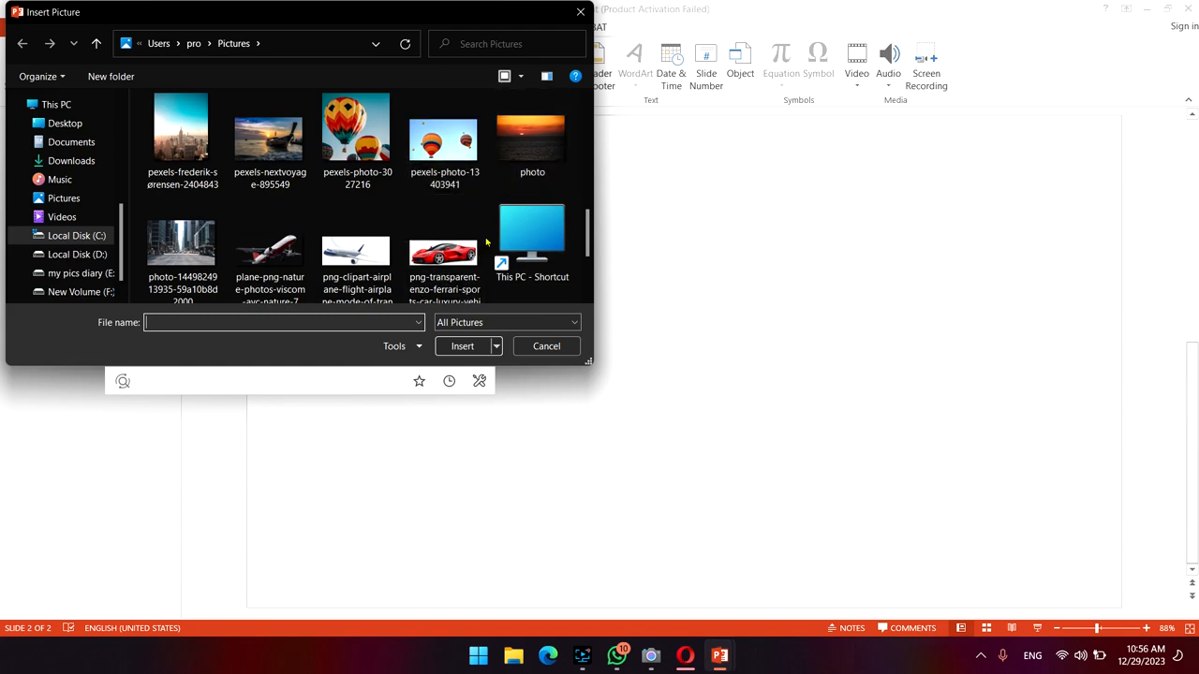
pyautogui.scroll(1, 426, 196)
pyautogui.scroll(-2, 426, 197)
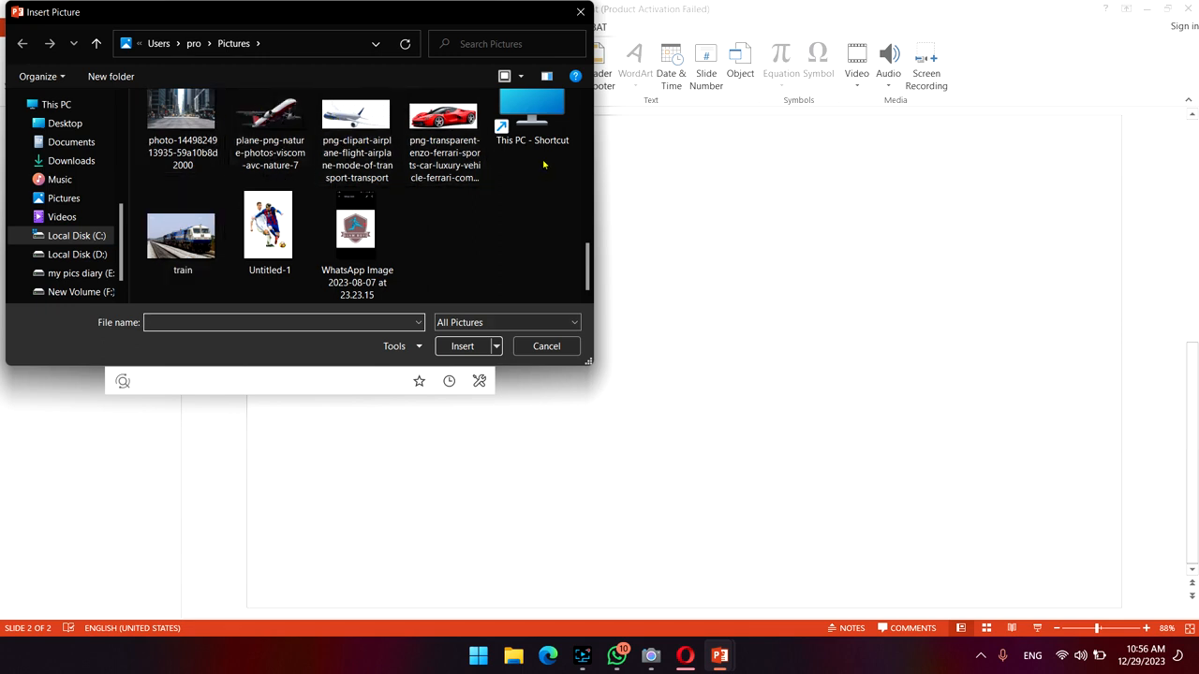
pyautogui.scroll(1, 545, 164)
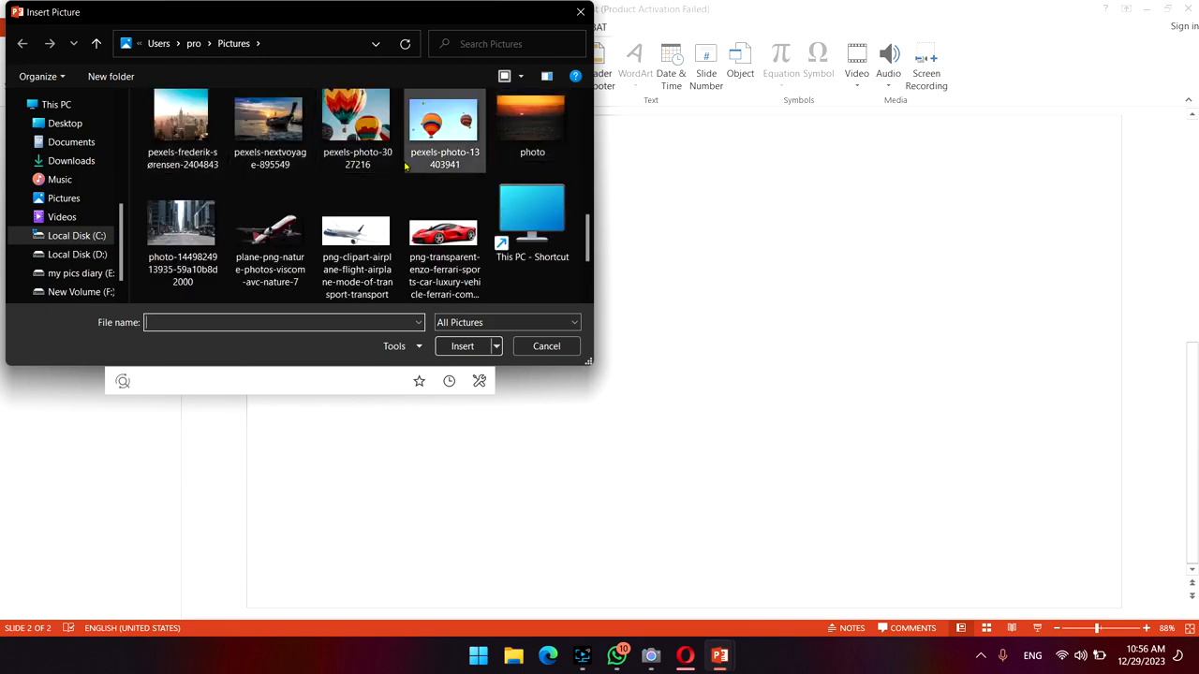
# Look through the Downloads folder for a suitable image and close the picture browser without inserting anything.
pyautogui.click(79, 161)
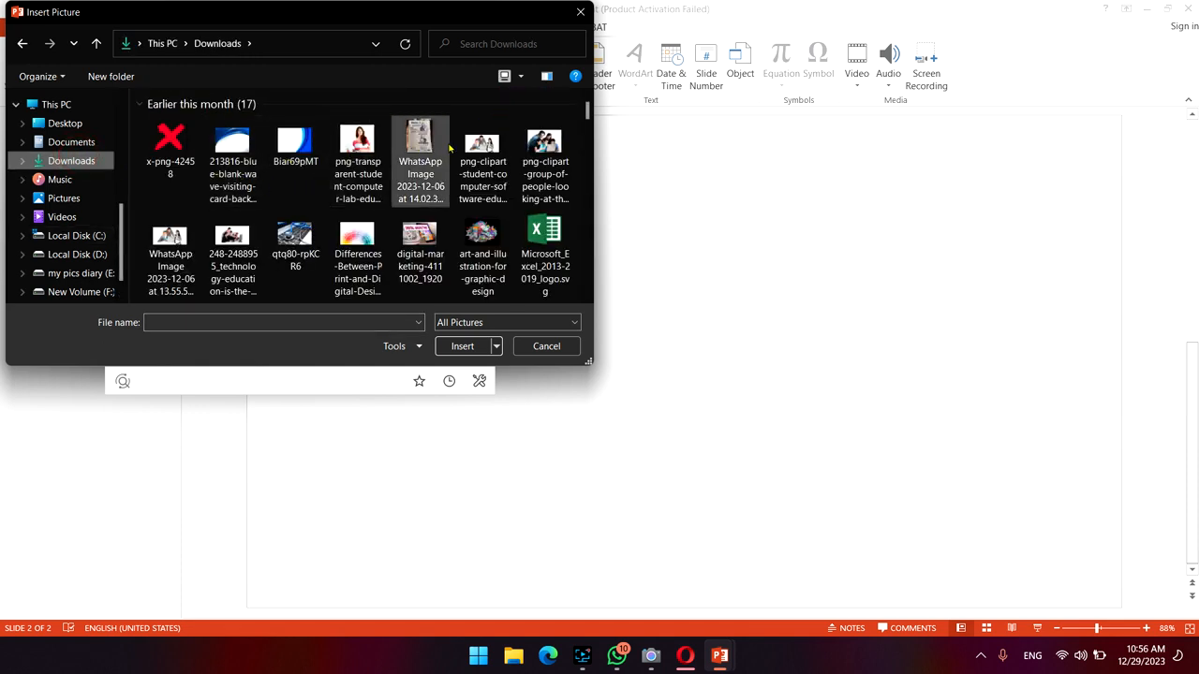
pyautogui.scroll(-5, 211, 257)
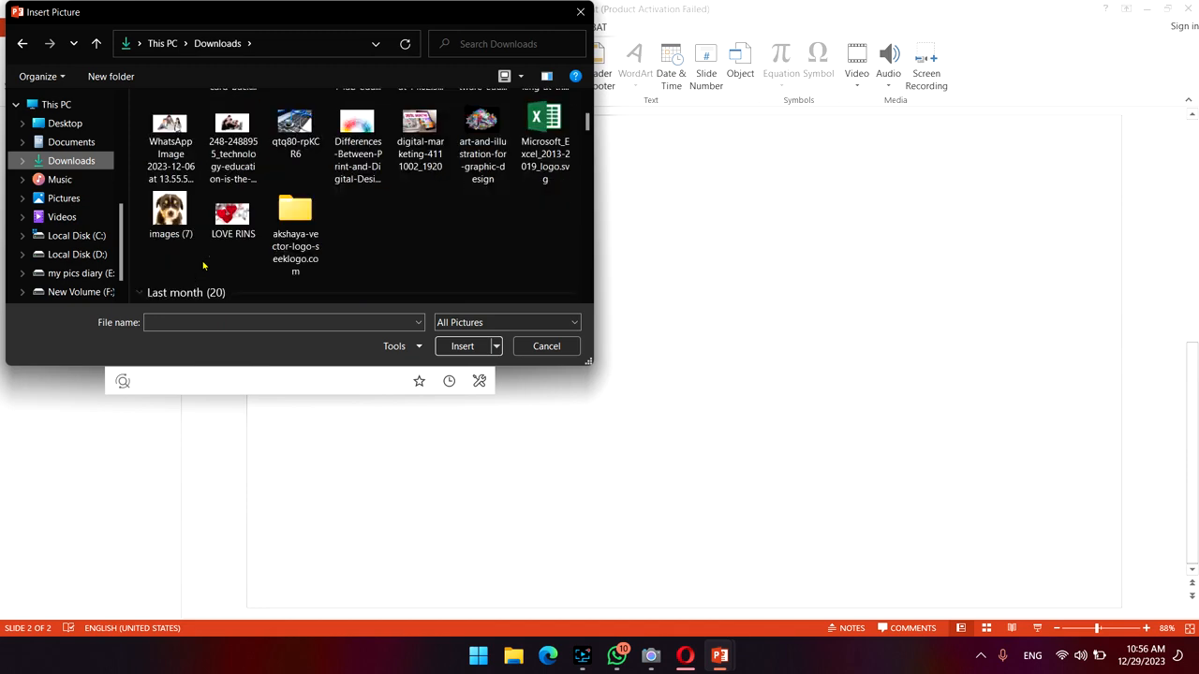
pyautogui.scroll(-10, 202, 267)
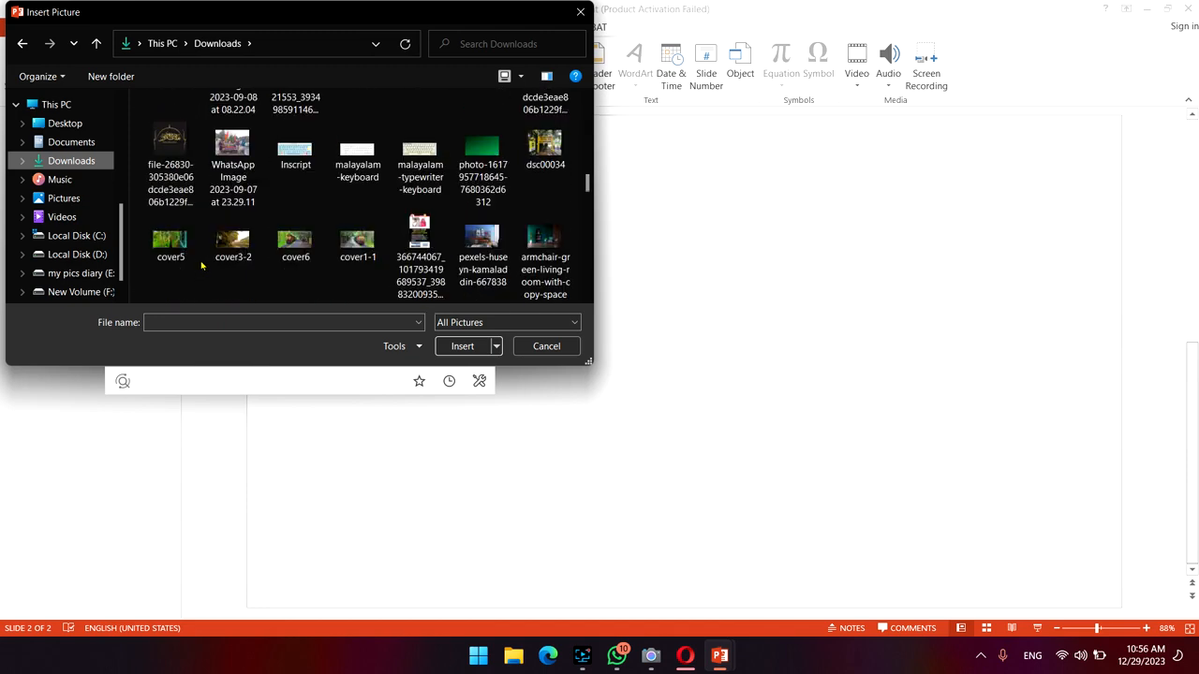
pyautogui.scroll(-10, 202, 267)
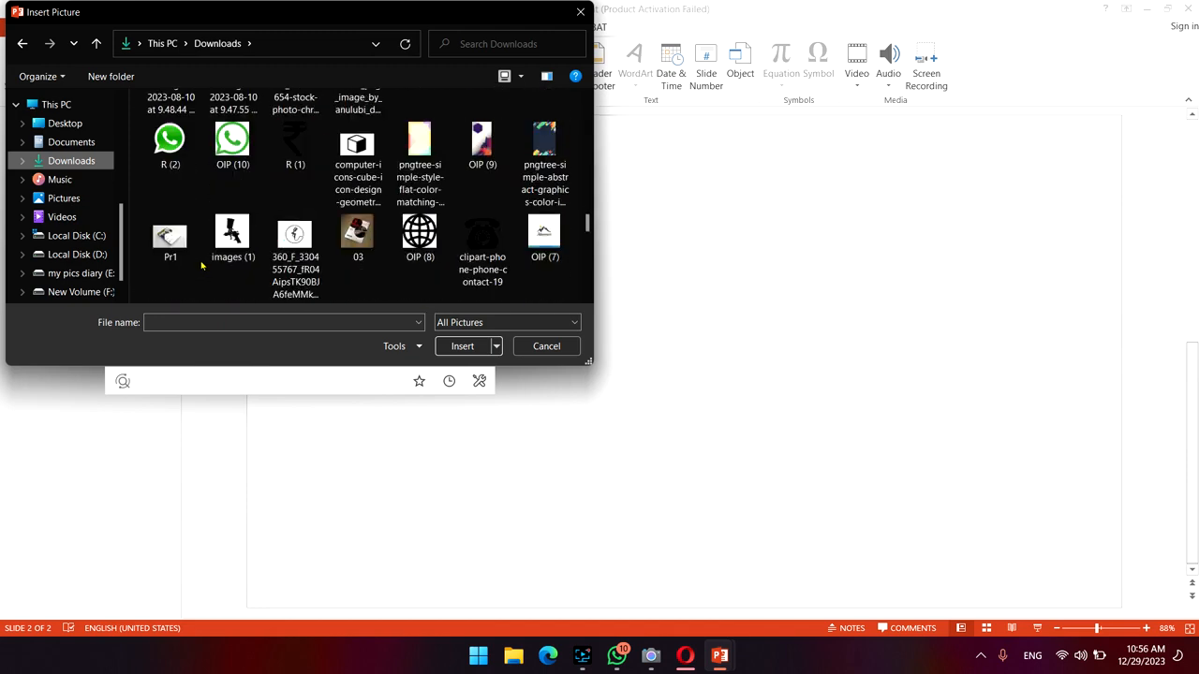
pyautogui.scroll(-5, 202, 267)
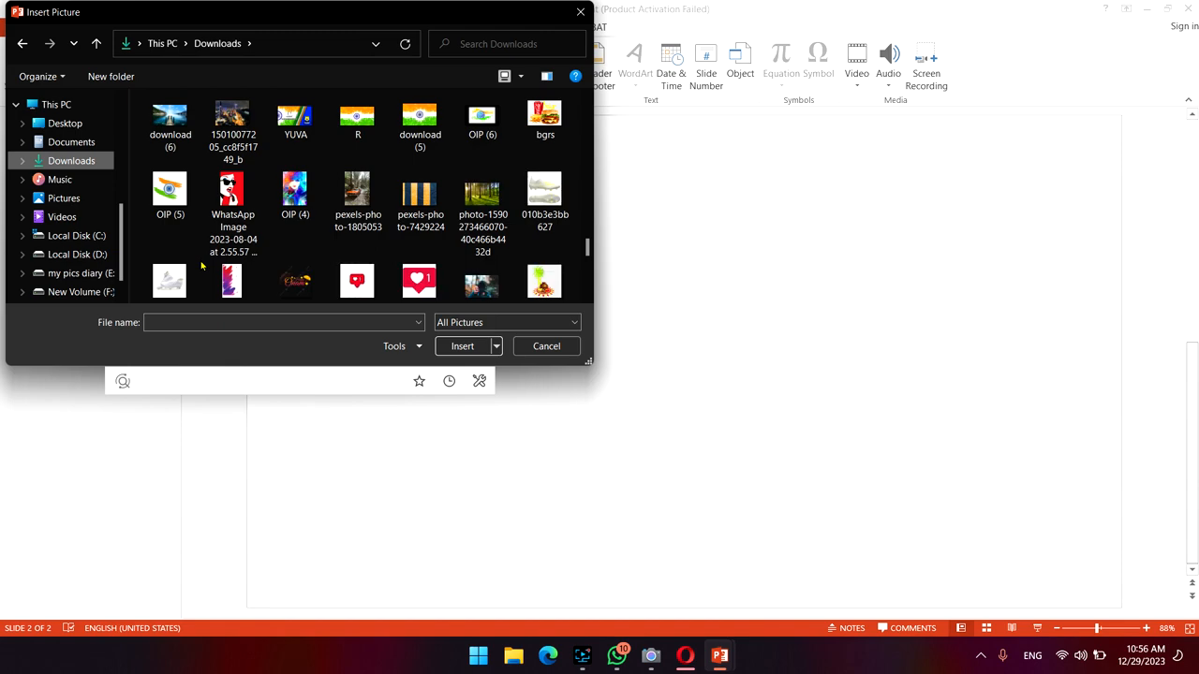
pyautogui.scroll(-8, 201, 267)
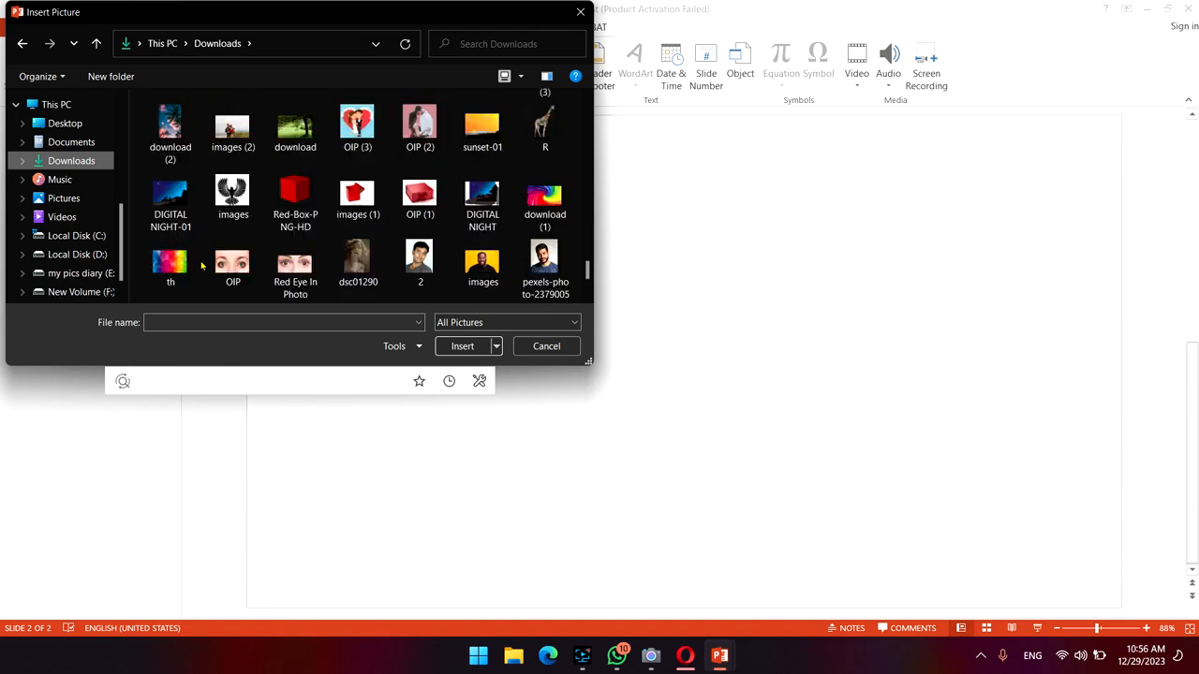
pyautogui.click(548, 346)
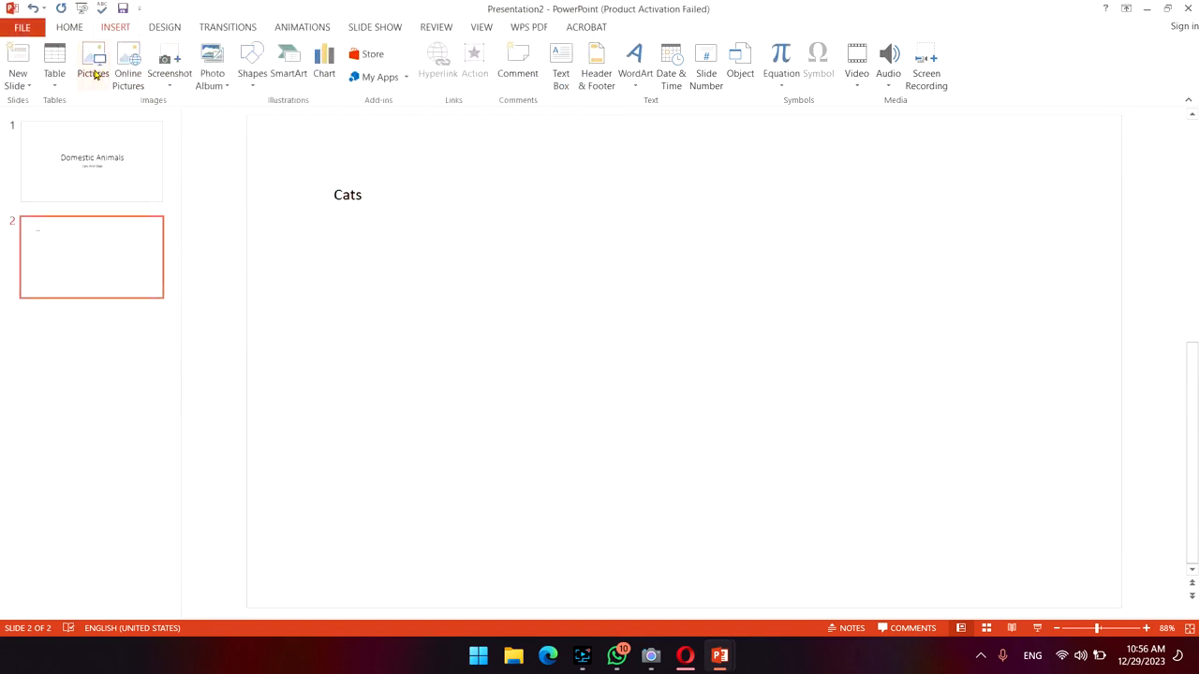
# Open the Bing online picture search, enlarge its window and browse the Animals category for a suitable image.
pyautogui.click(132, 58)
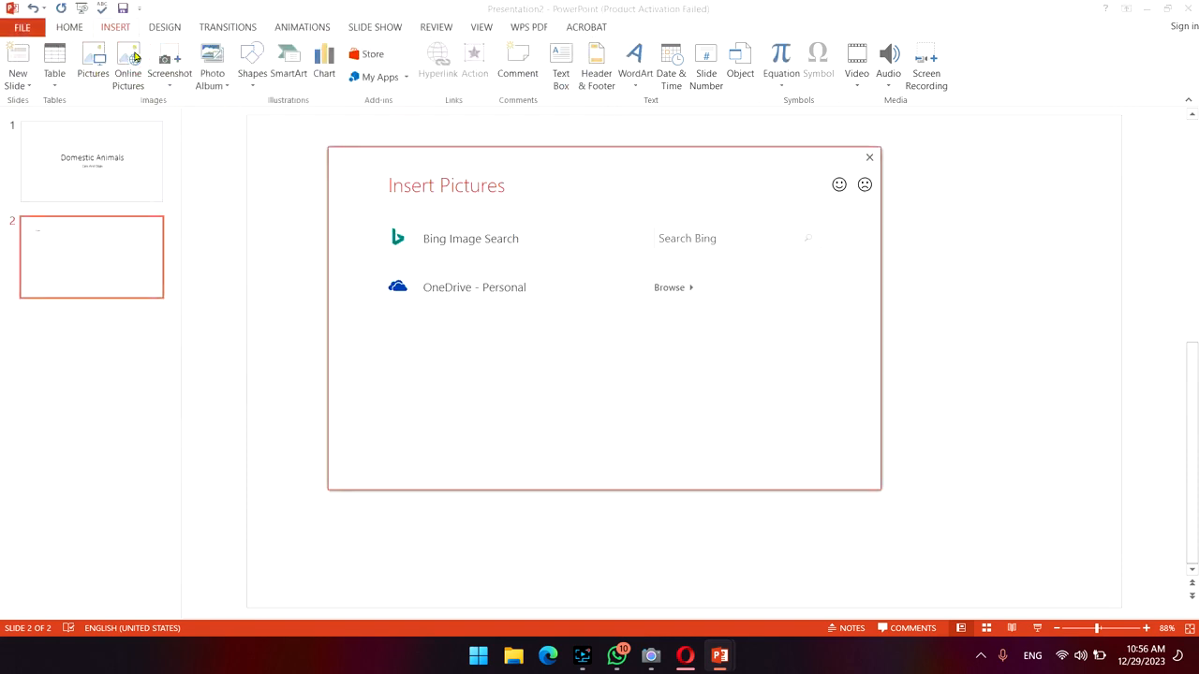
pyautogui.click(443, 249)
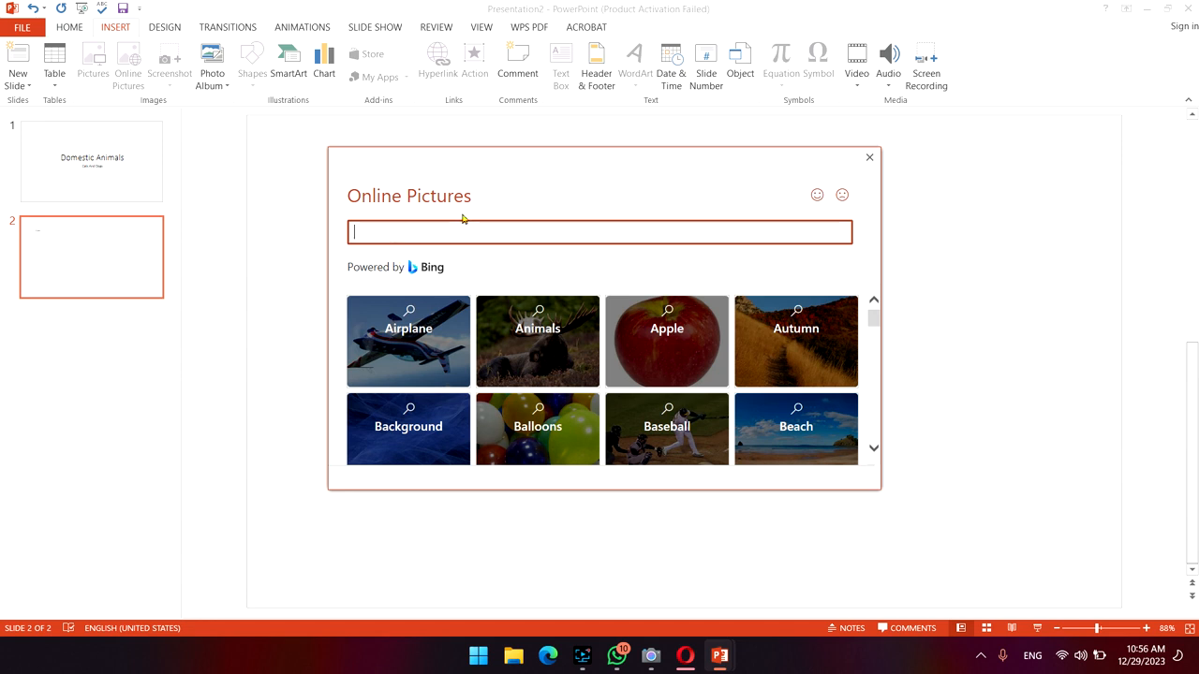
pyautogui.click(533, 332)
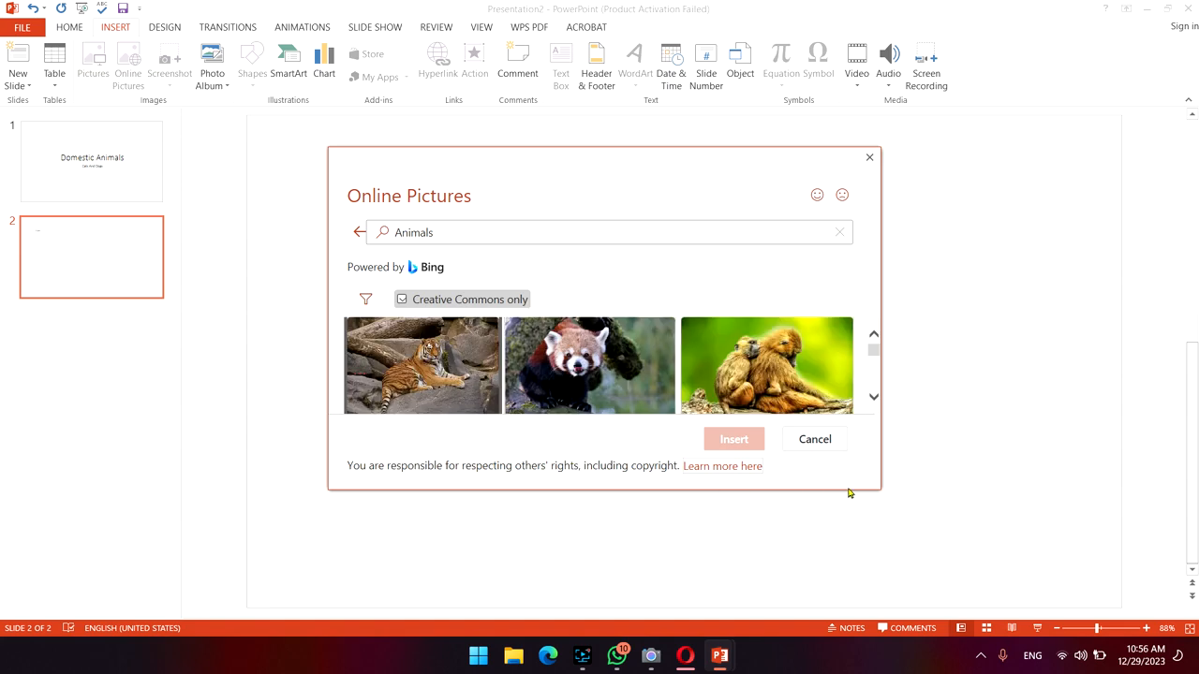
pyautogui.moveTo(839, 489); pyautogui.dragTo(845, 588)
pyautogui.moveTo(331, 145); pyautogui.dragTo(191, 60)
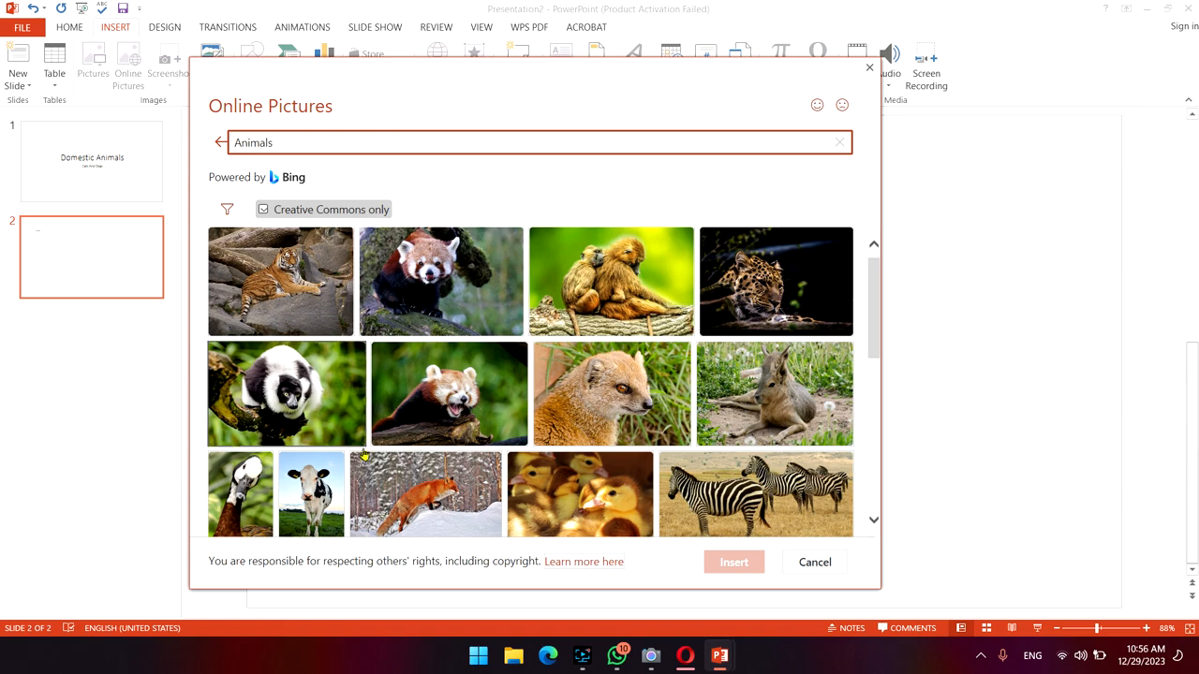
pyautogui.scroll(-3, 451, 358)
pyautogui.scroll(2, 579, 357)
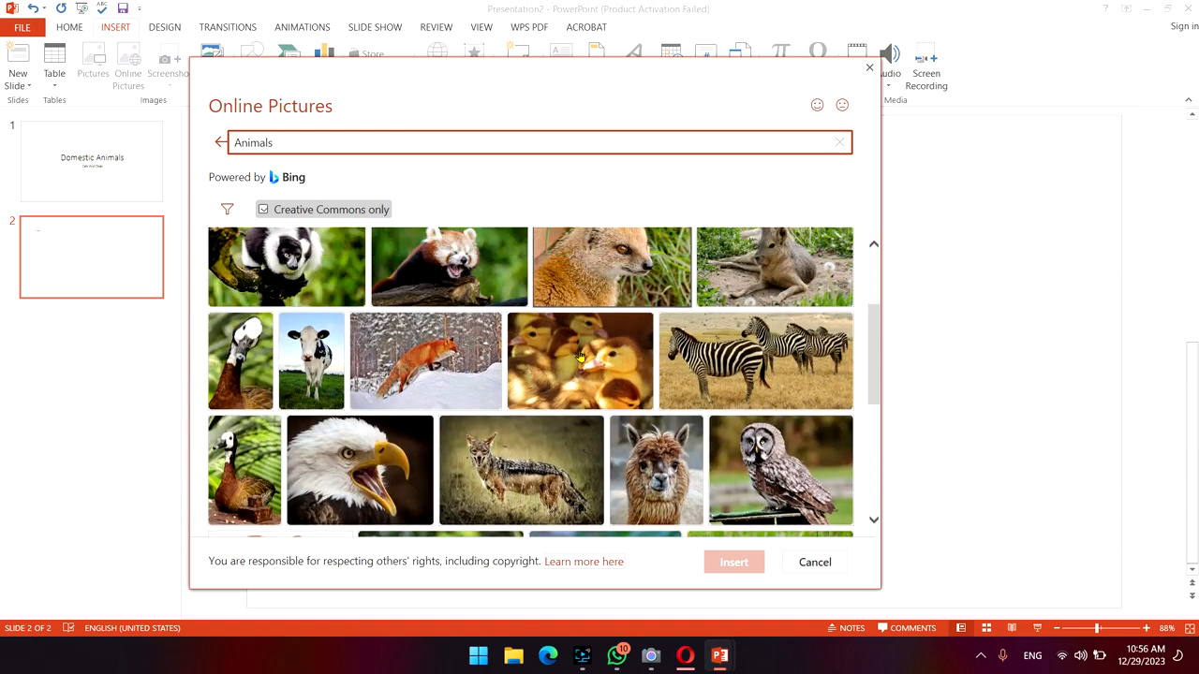
pyautogui.scroll(2, 579, 357)
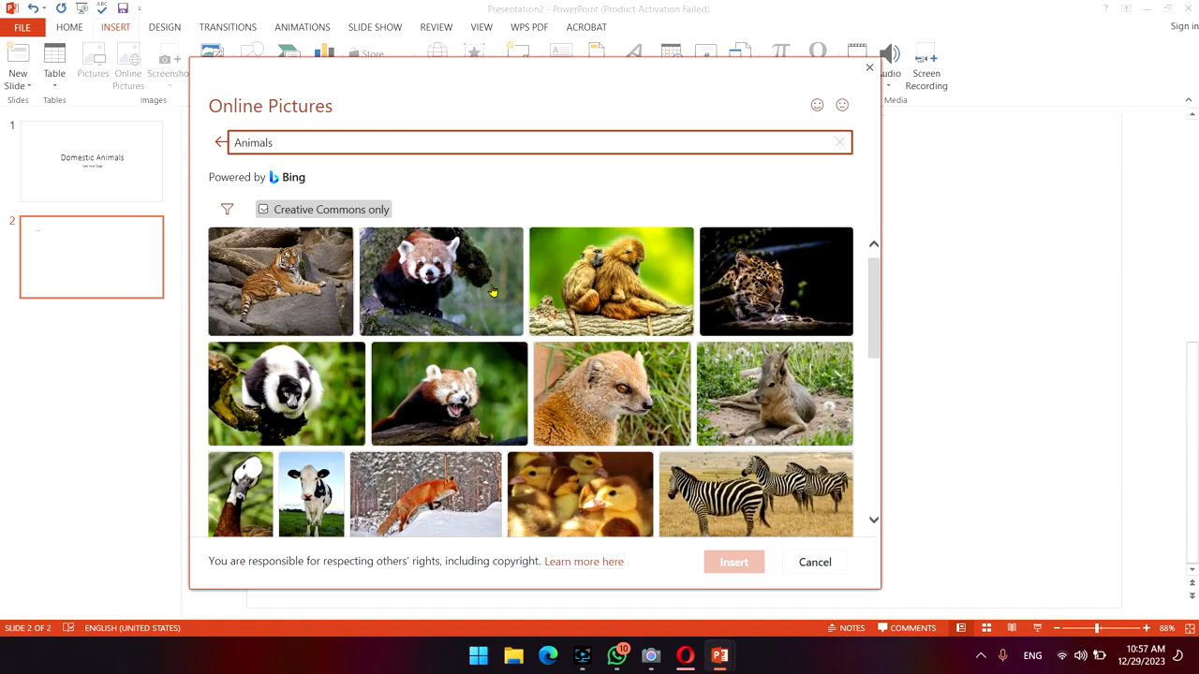
# Search the online pictures for "cats" and insert the upright sitting tabby cat photo on slide 2.
pyautogui.click(316, 142)
pyautogui.press('BackSpace')
pyautogui.press('BackSpace')
pyautogui.press('BackSpace')
pyautogui.write('cats')
pyautogui.press('Return')
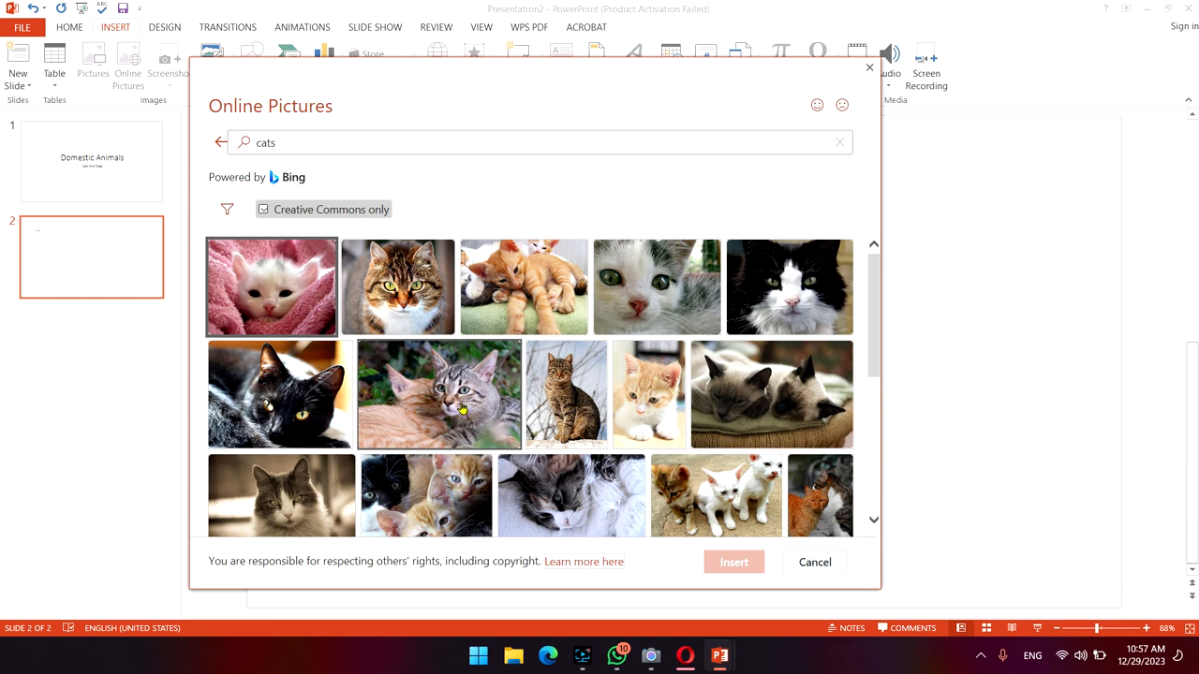
pyautogui.click(557, 392)
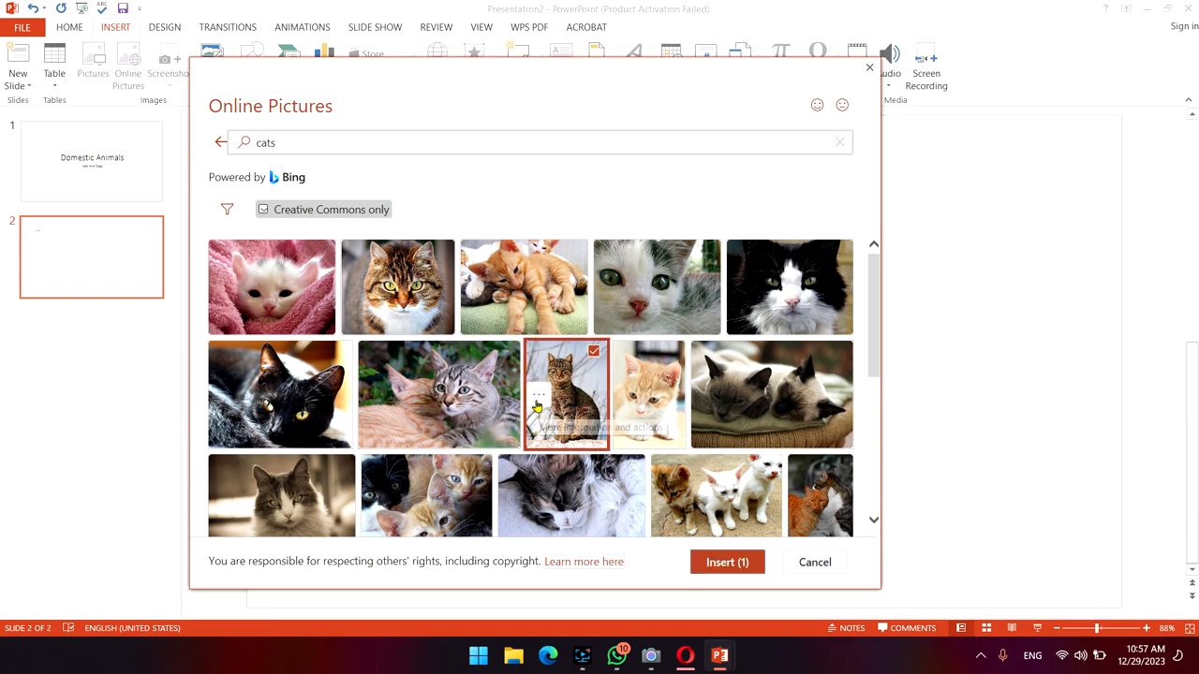
pyautogui.click(725, 563)
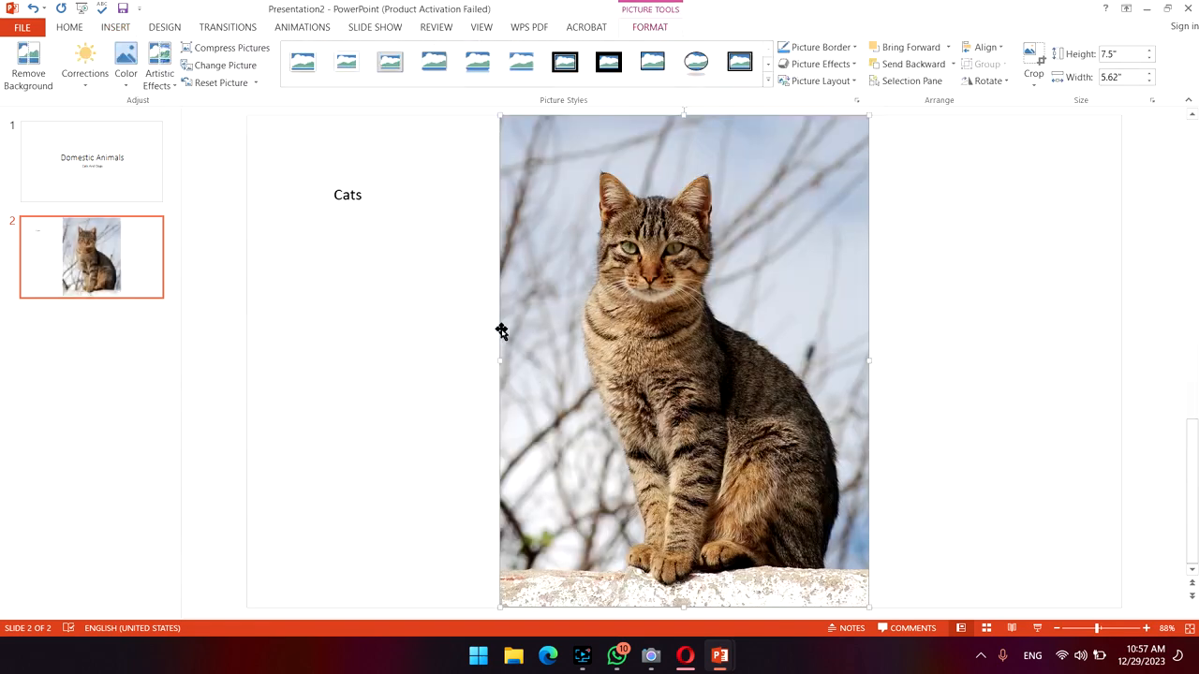
# Resize the cat picture proportionally to about 5.7" high by 4.27" wide.
pyautogui.moveTo(693, 291); pyautogui.dragTo(694, 339)
pyautogui.moveTo(503, 163); pyautogui.dragTo(613, 309)
pyautogui.moveTo(763, 487); pyautogui.dragTo(639, 357)
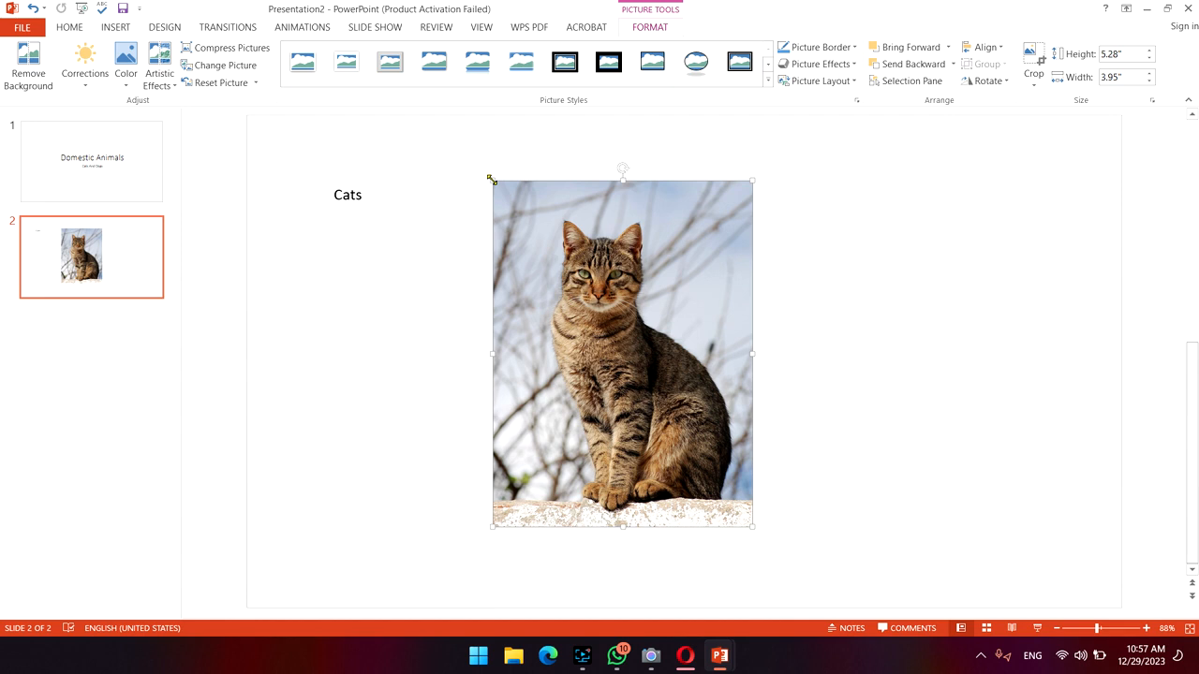
pyautogui.moveTo(492, 178); pyautogui.dragTo(473, 153)
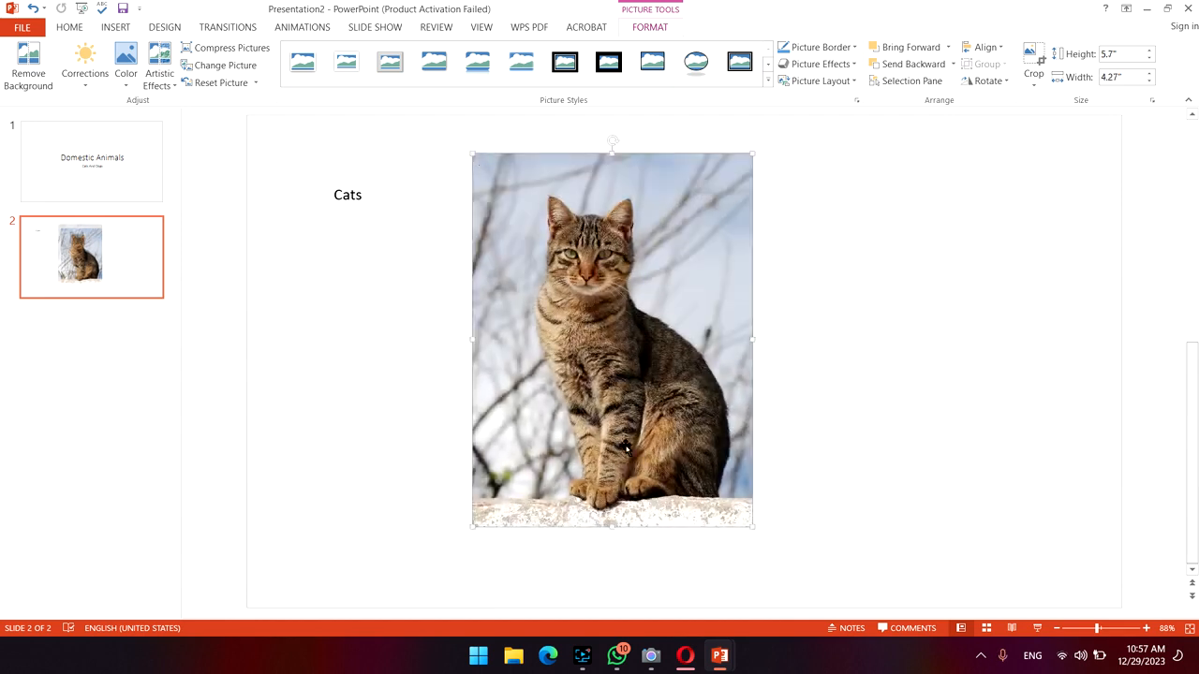
# Move the cat picture left of the slide's centre, just beside and below the "Cats" text.
pyautogui.moveTo(618, 354); pyautogui.dragTo(575, 359)
pyautogui.moveTo(662, 370); pyautogui.dragTo(853, 336)
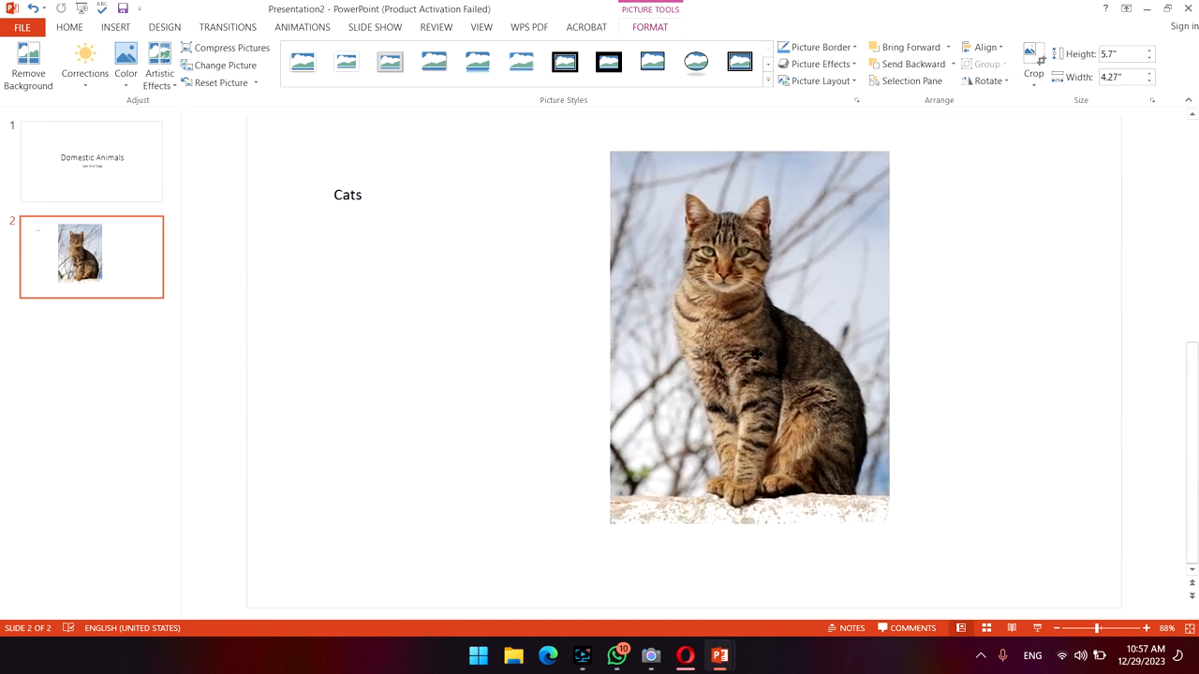
pyautogui.moveTo(755, 354); pyautogui.dragTo(540, 389)
pyautogui.click(310, 275)
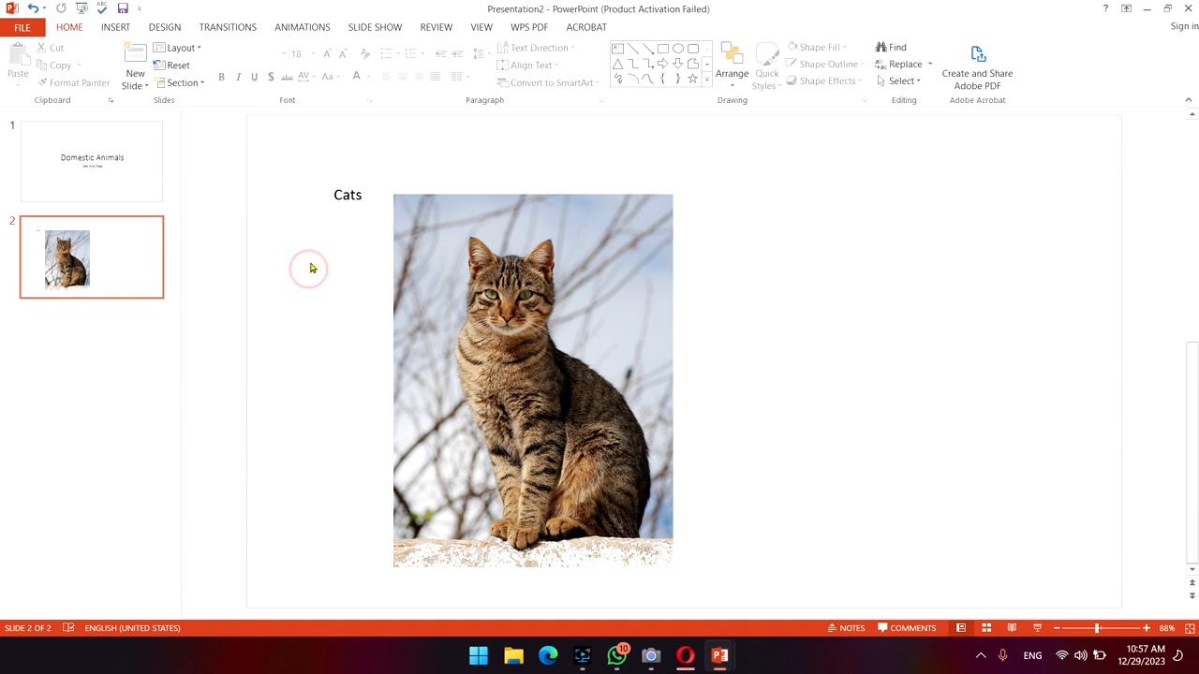
# Format the "Cats" text in the Algerian font at size 28.
pyautogui.doubleClick(355, 194)
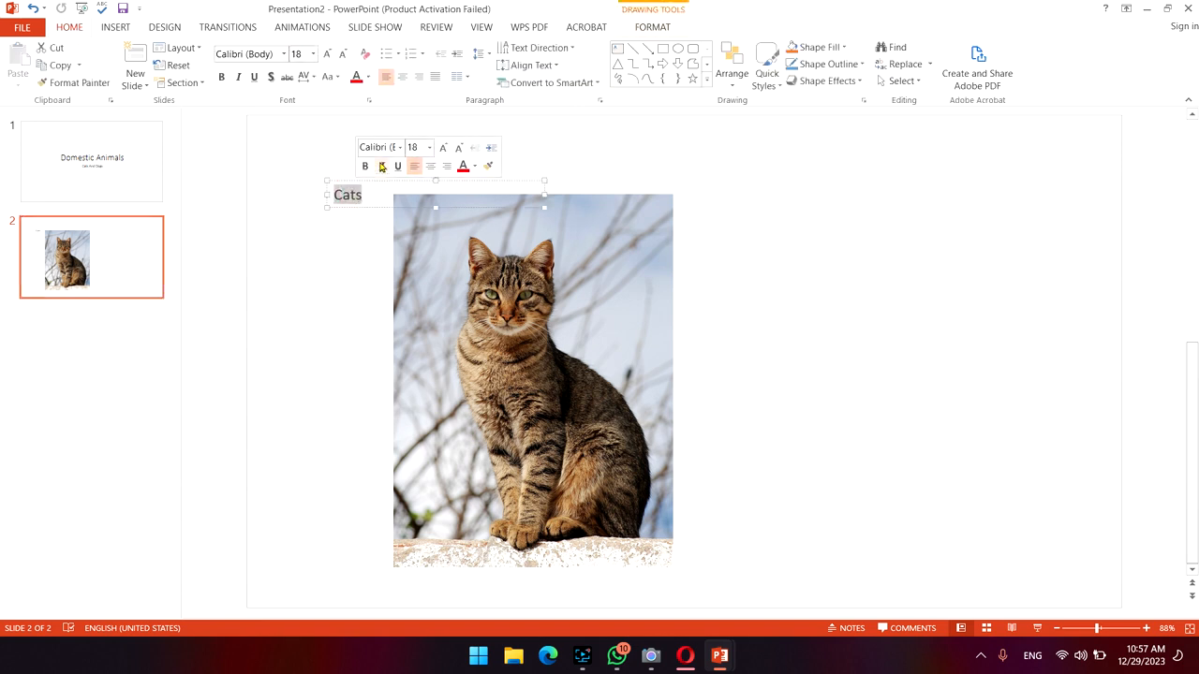
pyautogui.click(284, 53)
pyautogui.click(289, 180)
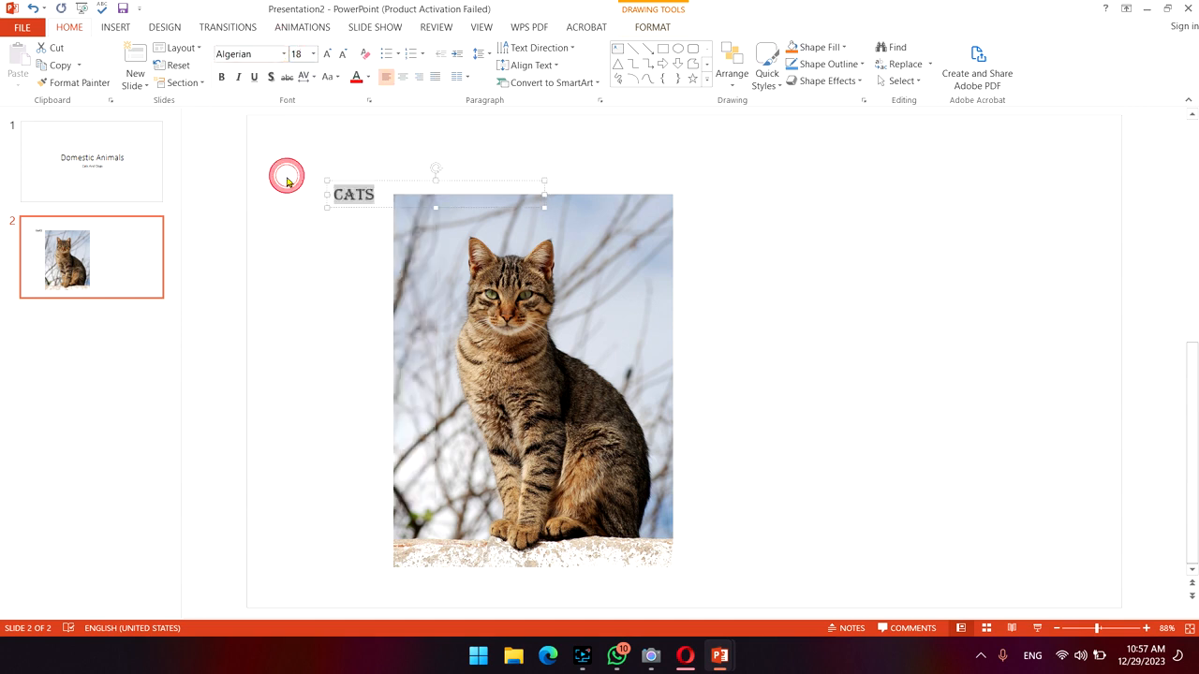
pyautogui.click(312, 53)
pyautogui.click(303, 236)
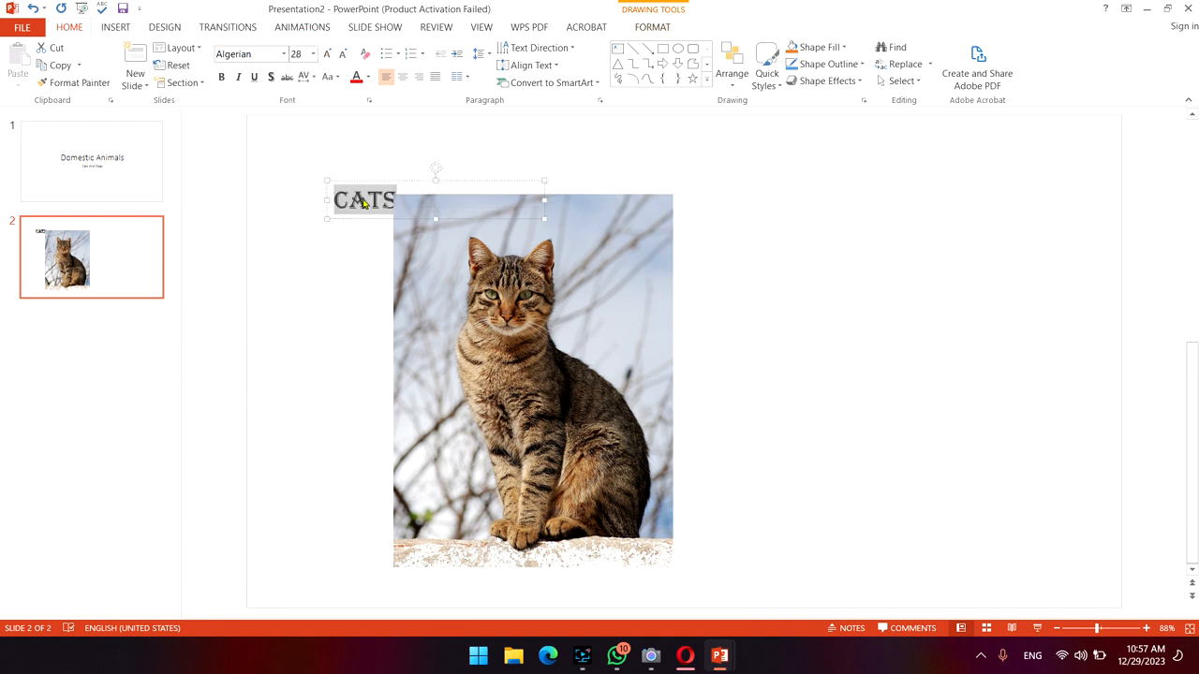
pyautogui.click(430, 137)
pyautogui.click(365, 202)
pyautogui.click(338, 283)
pyautogui.click(357, 199)
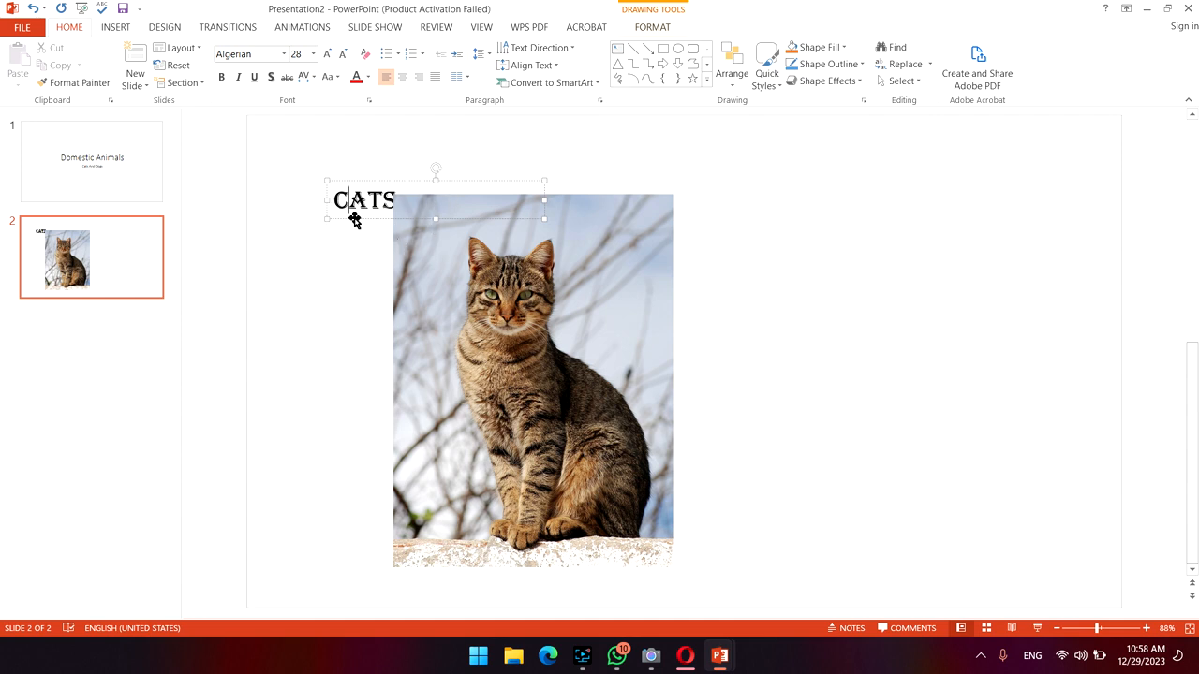
pyautogui.moveTo(435, 167)
pyautogui.mouseDown()
pyautogui.moveTo(416, 167)
pyautogui.moveTo(440, 168)
pyautogui.mouseUp()
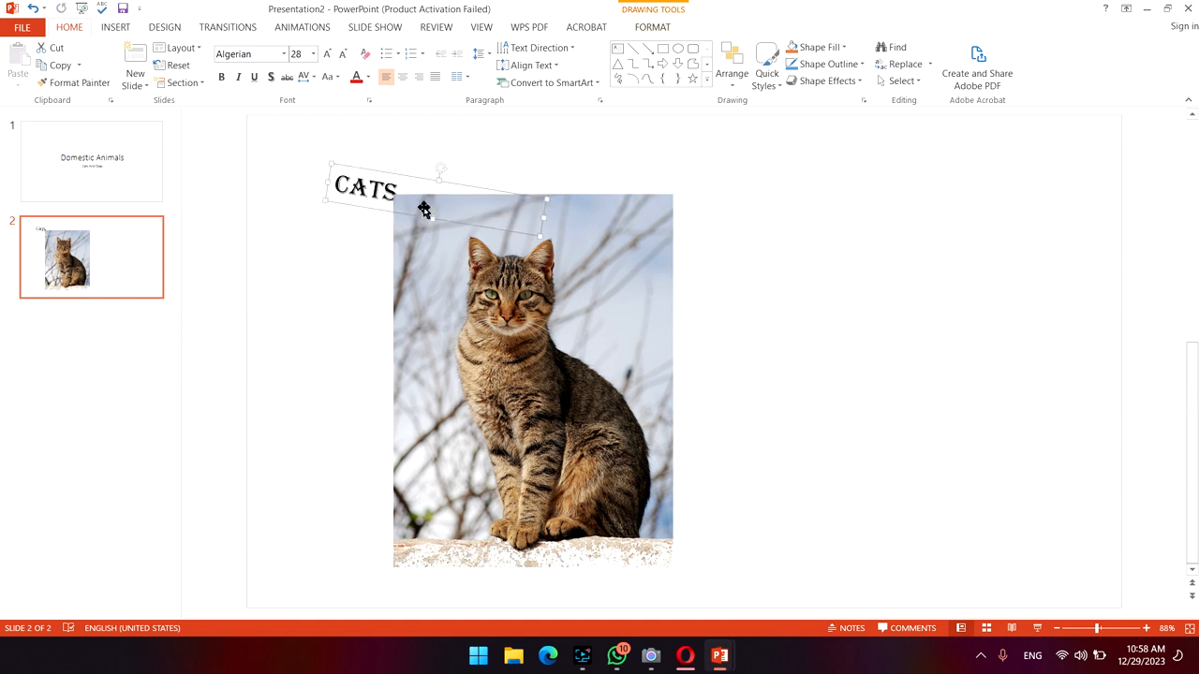
pyautogui.hotkey('ctrl', 'z')
# Move the "Cats" text box clear of the picture, above its upper-left corner, and undo the accidental rotation.
pyautogui.click(437, 175)
pyautogui.moveTo(437, 175); pyautogui.dragTo(426, 152)
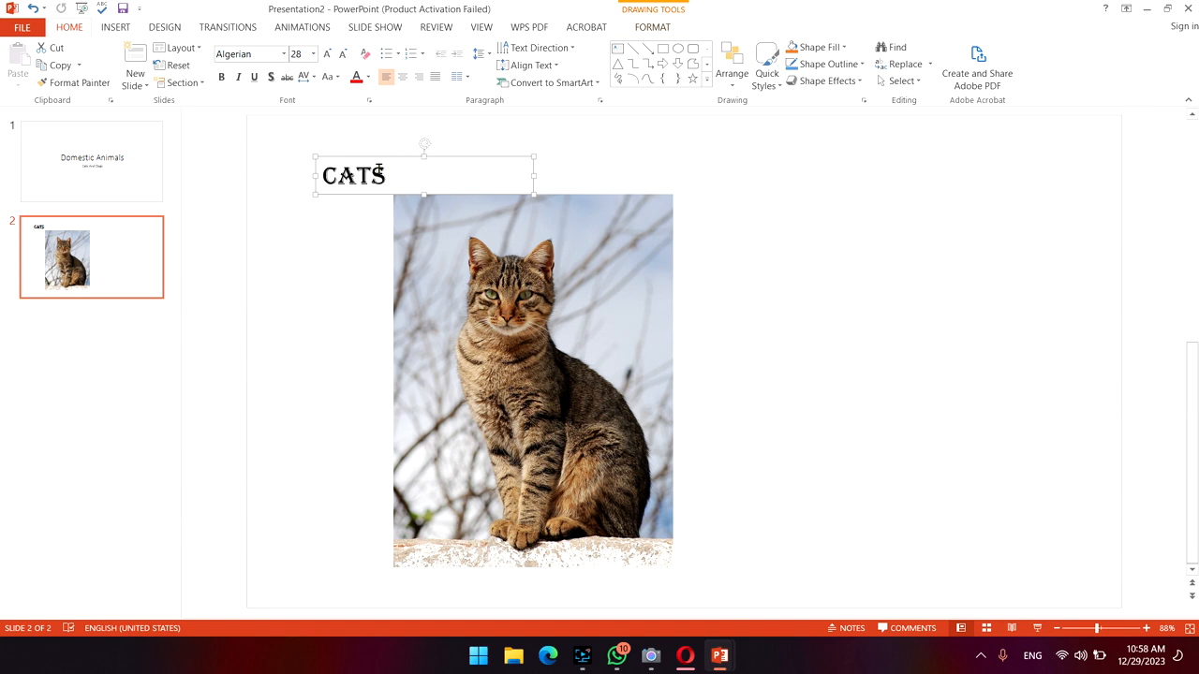
pyautogui.moveTo(425, 142); pyautogui.dragTo(439, 156)
pyautogui.hotkey('ctrl', 'z')
# Place the "Cats" text box over the upper part of the cat picture and bring it to the front.
pyautogui.moveTo(427, 157); pyautogui.dragTo(575, 206)
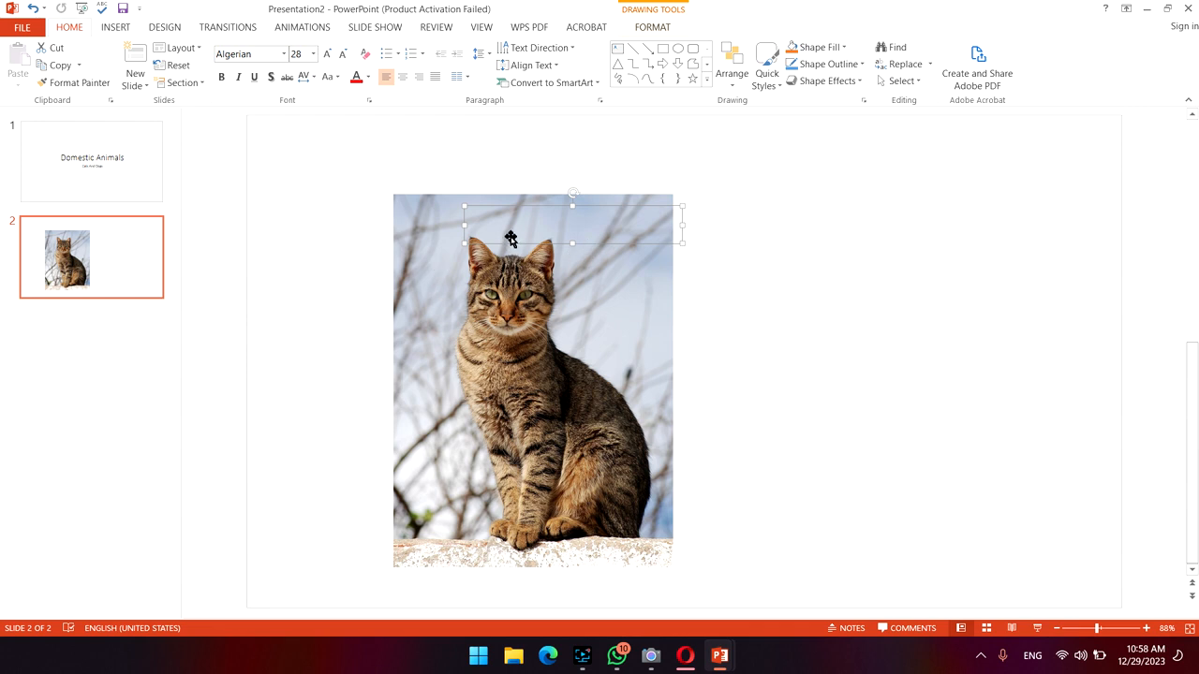
pyautogui.click(732, 75)
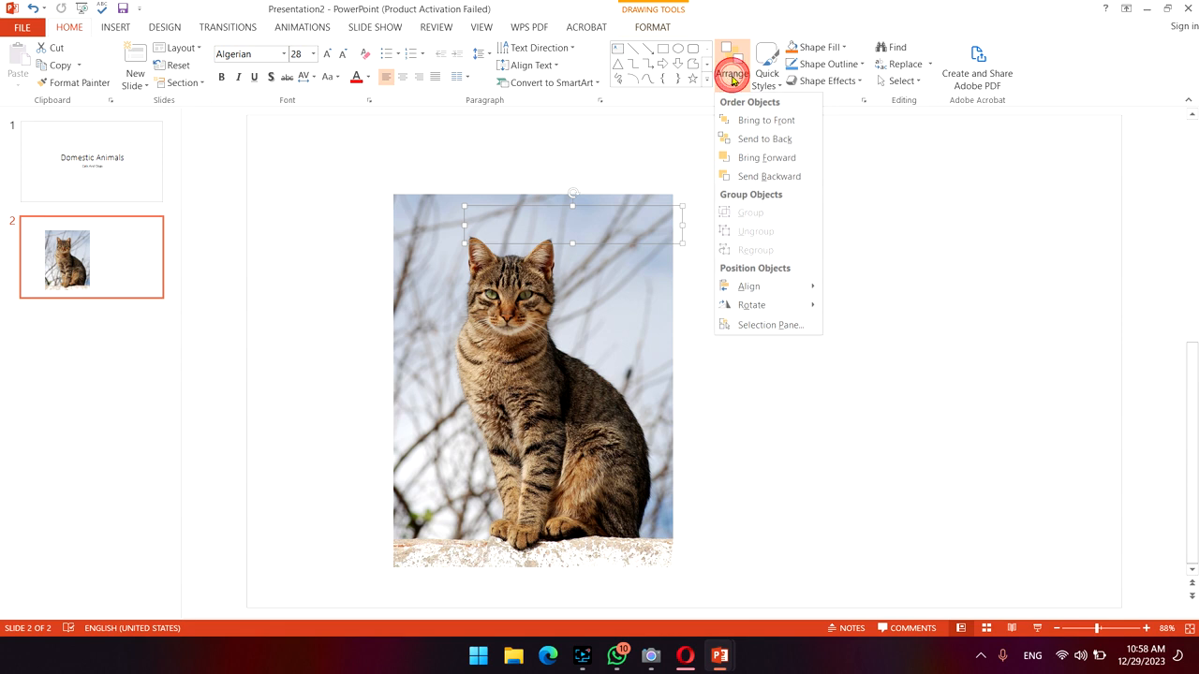
pyautogui.click(777, 122)
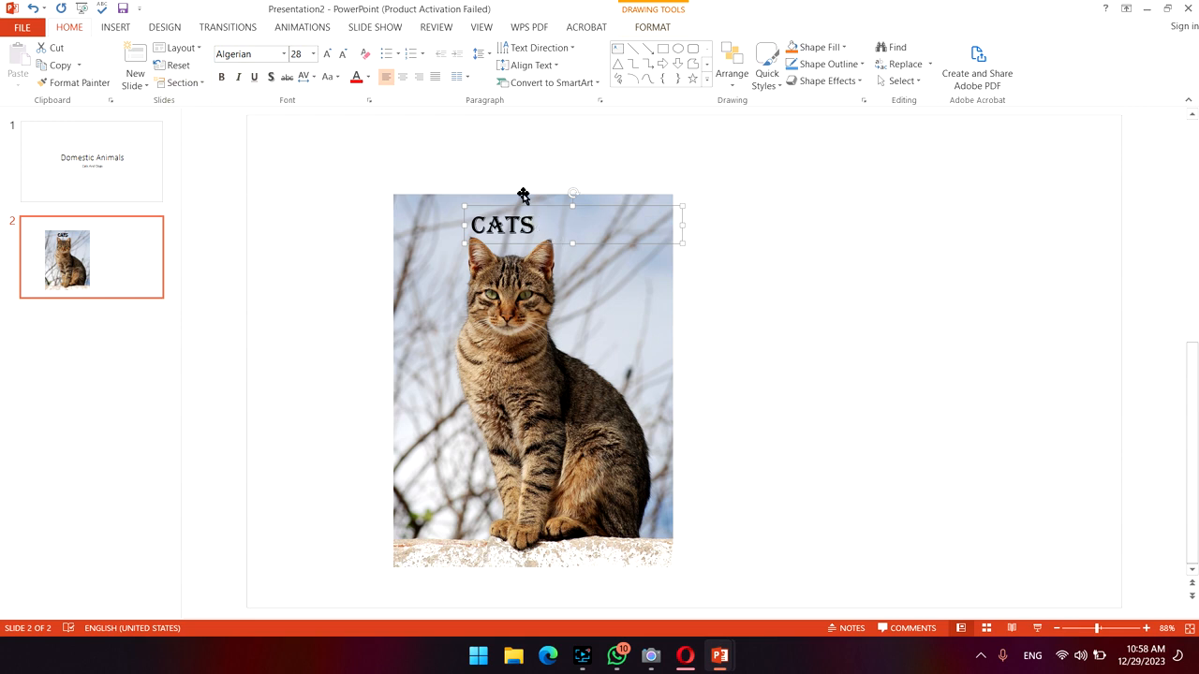
# Centre the "Cats" text in its box and colour it standard yellow.
pyautogui.click(536, 225)
pyautogui.doubleClick(534, 225)
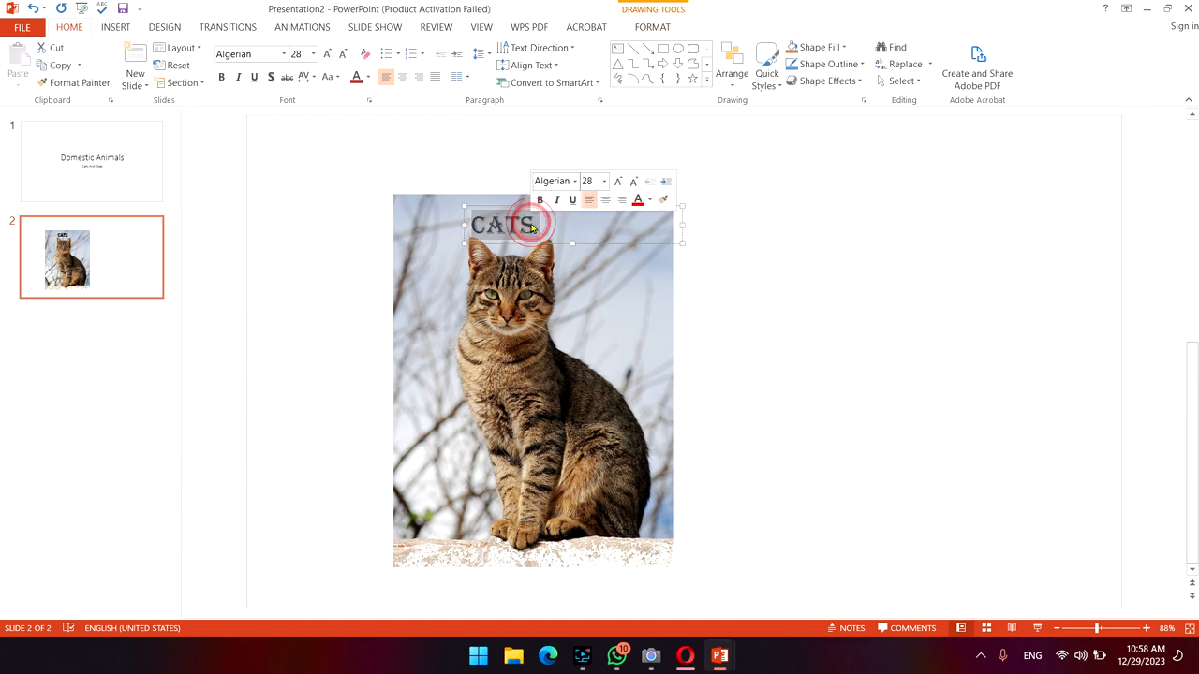
pyautogui.click(607, 202)
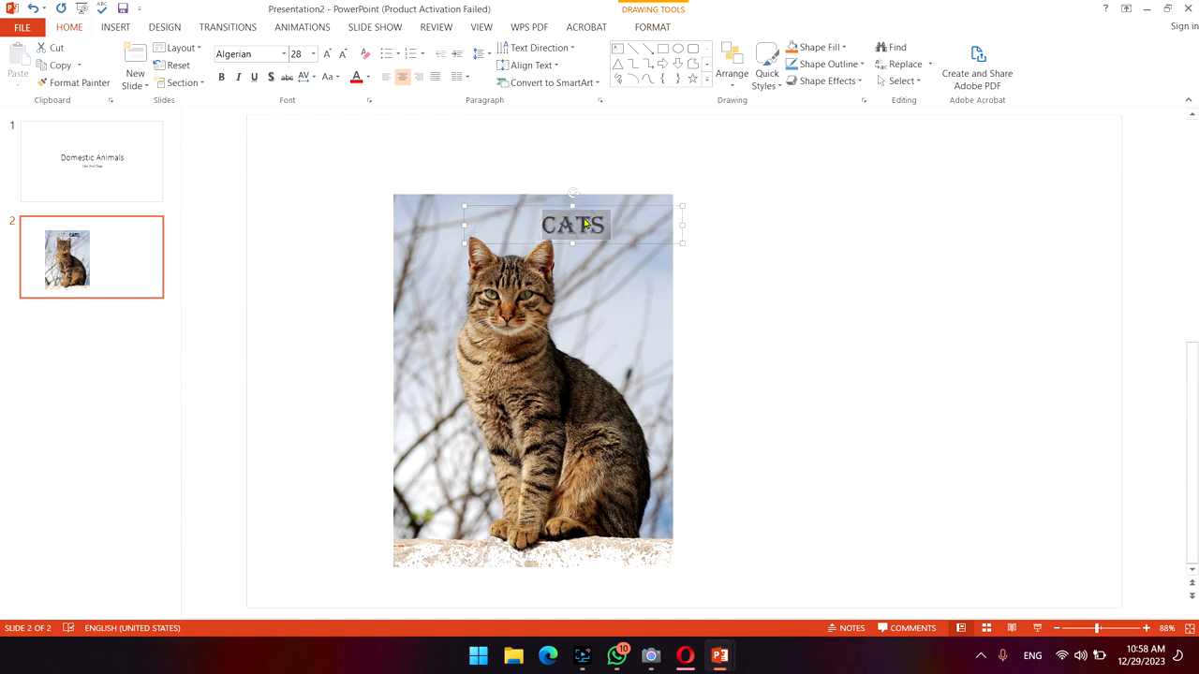
pyautogui.click(368, 77)
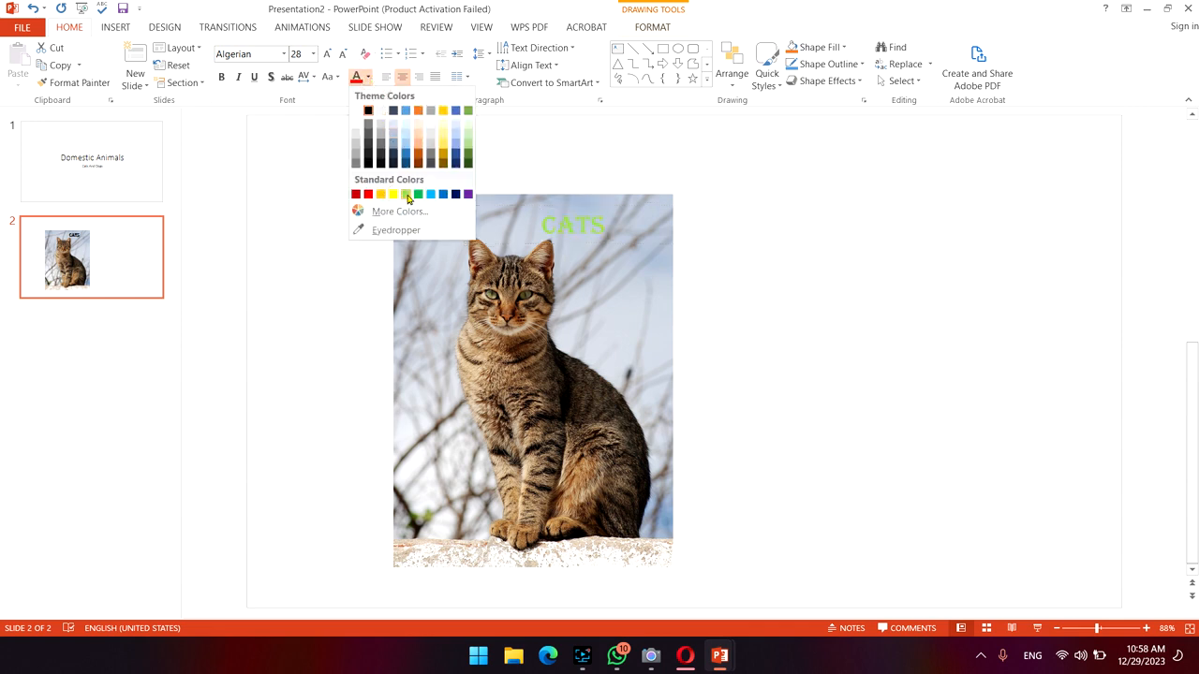
pyautogui.click(395, 195)
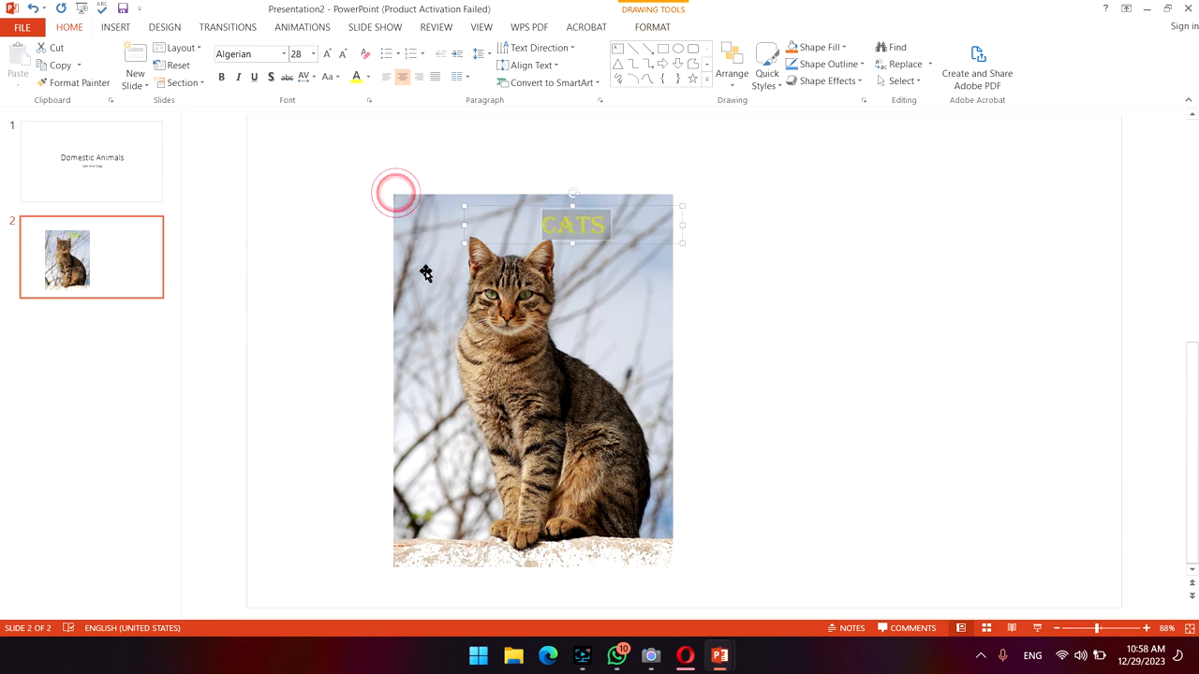
# Move the "Cats" text box directly above the picture so that it sits on the upper edge.
pyautogui.click(597, 214)
pyautogui.moveTo(471, 222); pyautogui.dragTo(416, 174)
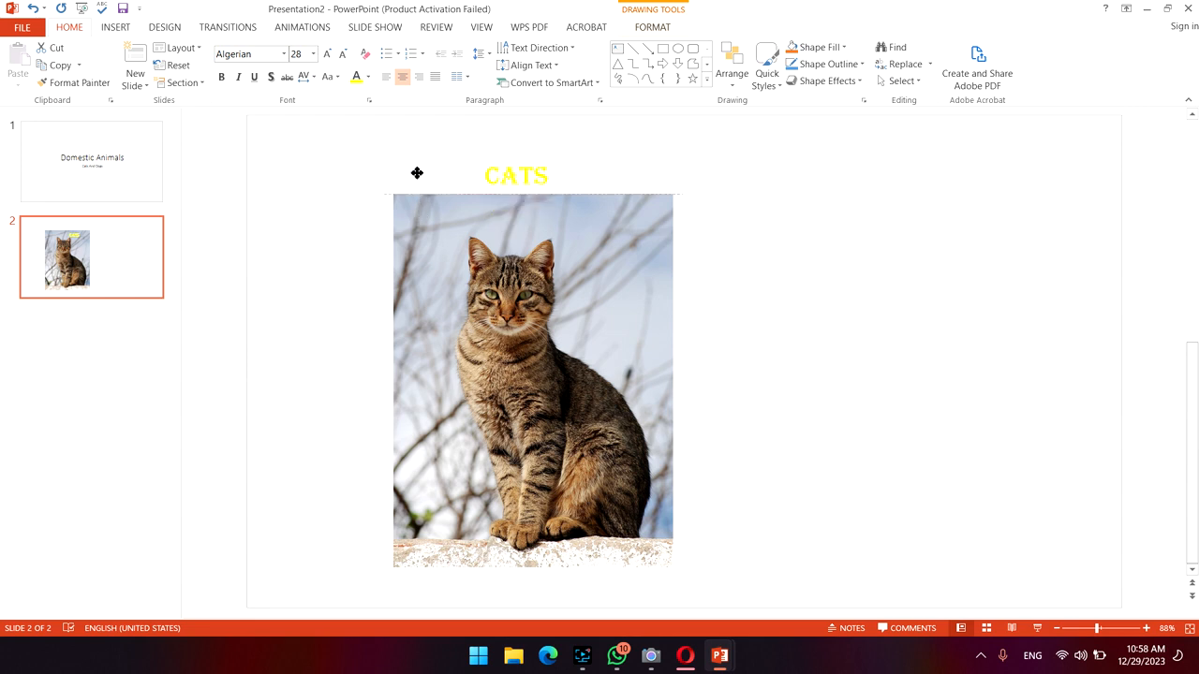
pyautogui.click(774, 304)
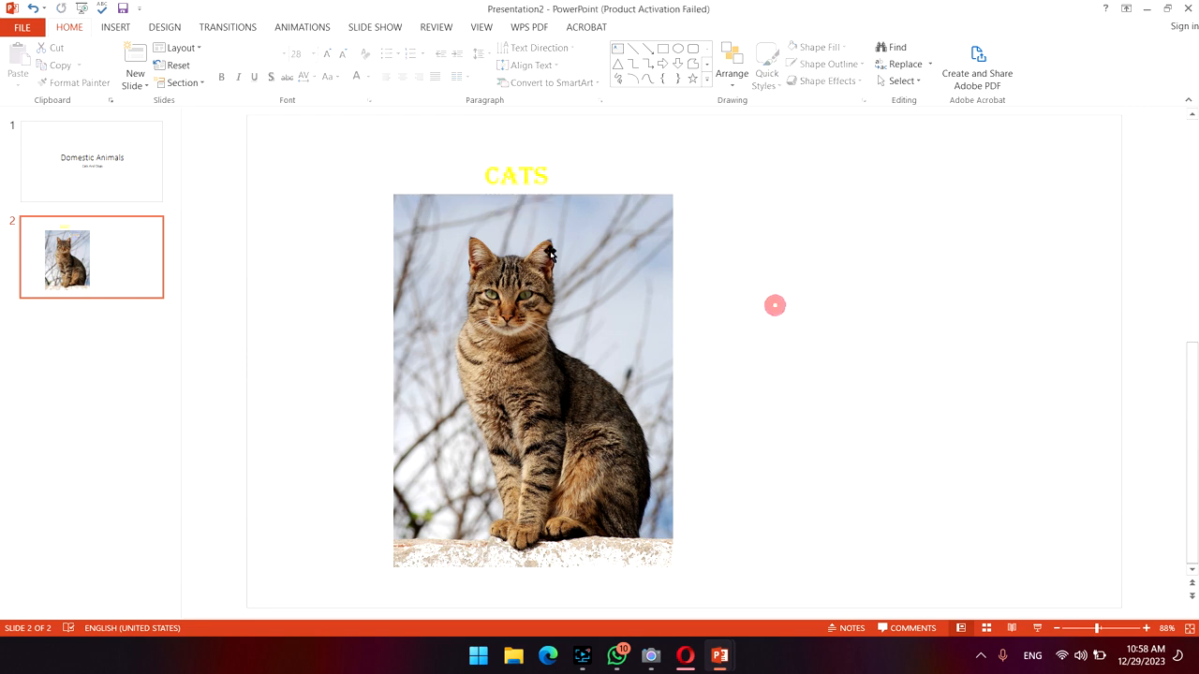
# Change the font colour of the "Cats" text to the darkest shade in the black theme colour column.
pyautogui.doubleClick(513, 175)
pyautogui.click(368, 79)
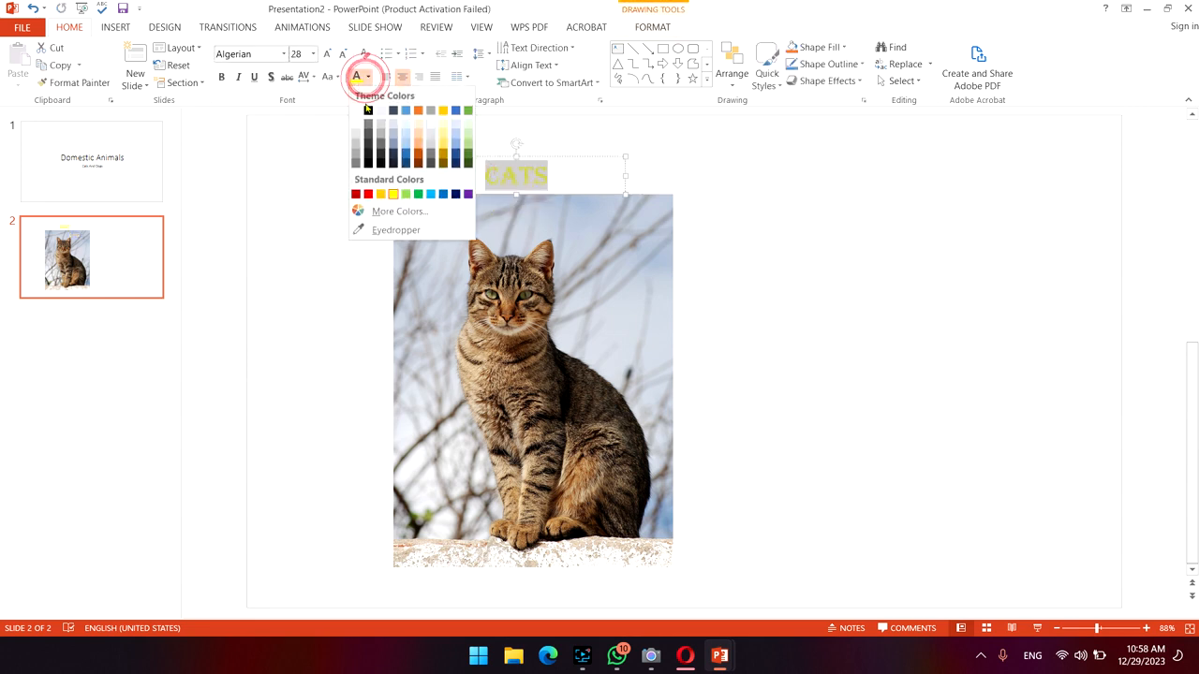
pyautogui.click(369, 159)
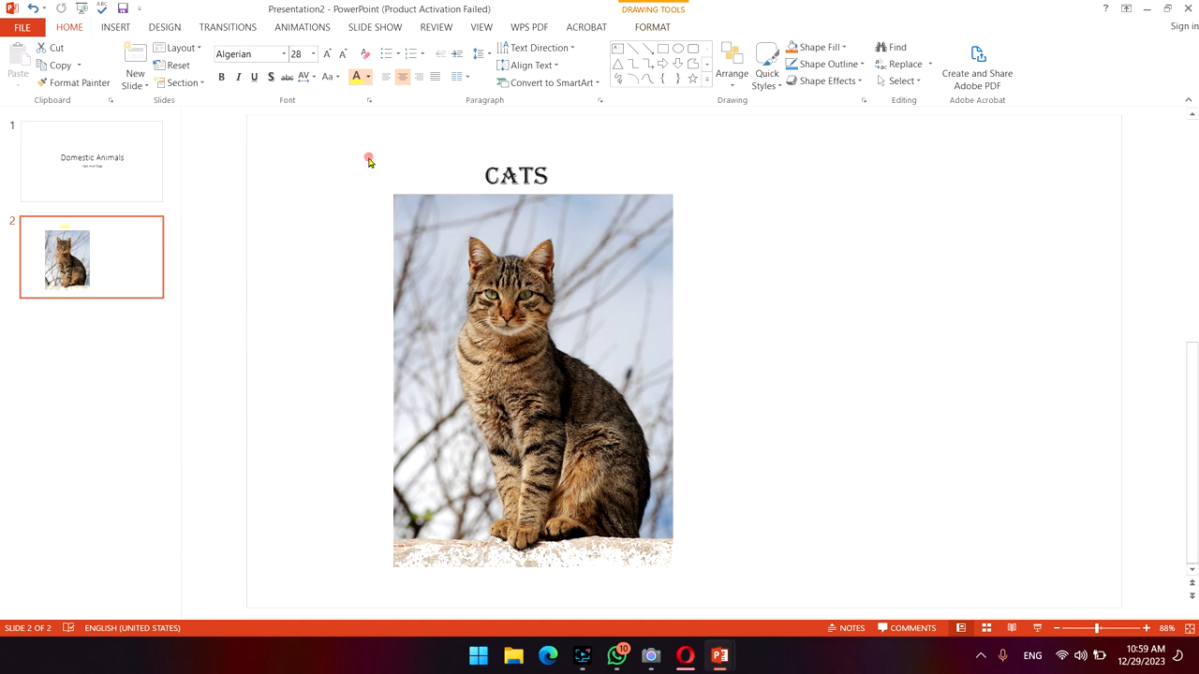
pyautogui.click(875, 249)
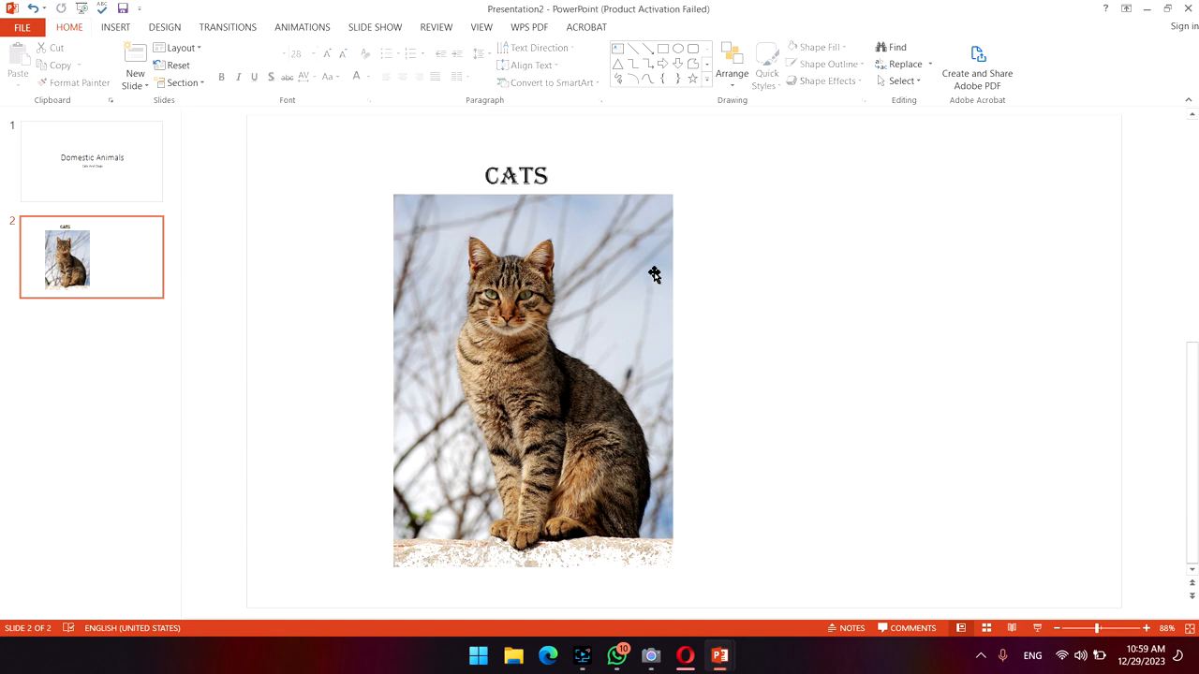
# Add a new blank slide after the cat slide.
pyautogui.click(95, 366)
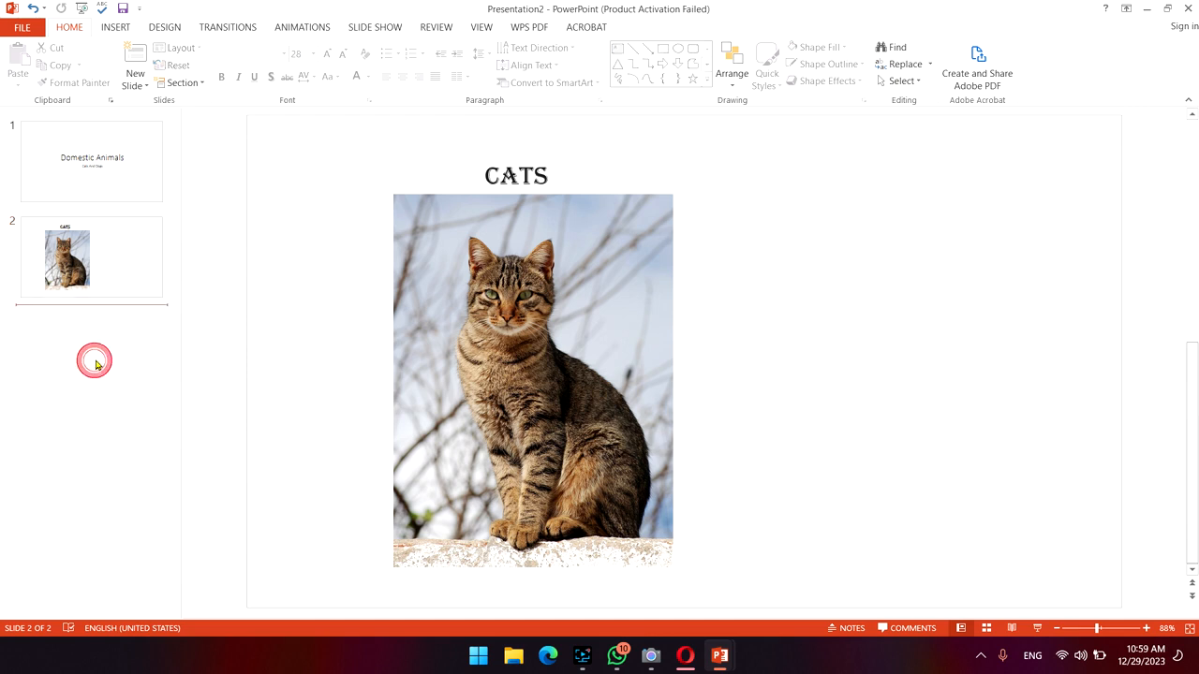
pyautogui.click(111, 25)
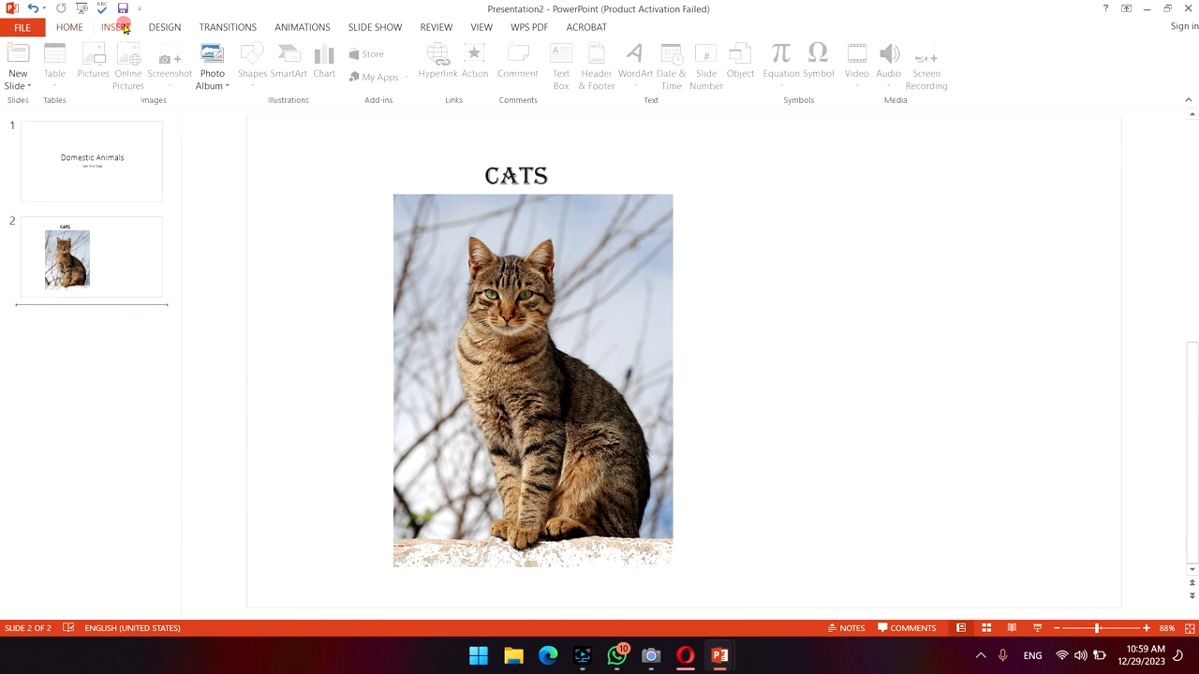
pyautogui.click(14, 58)
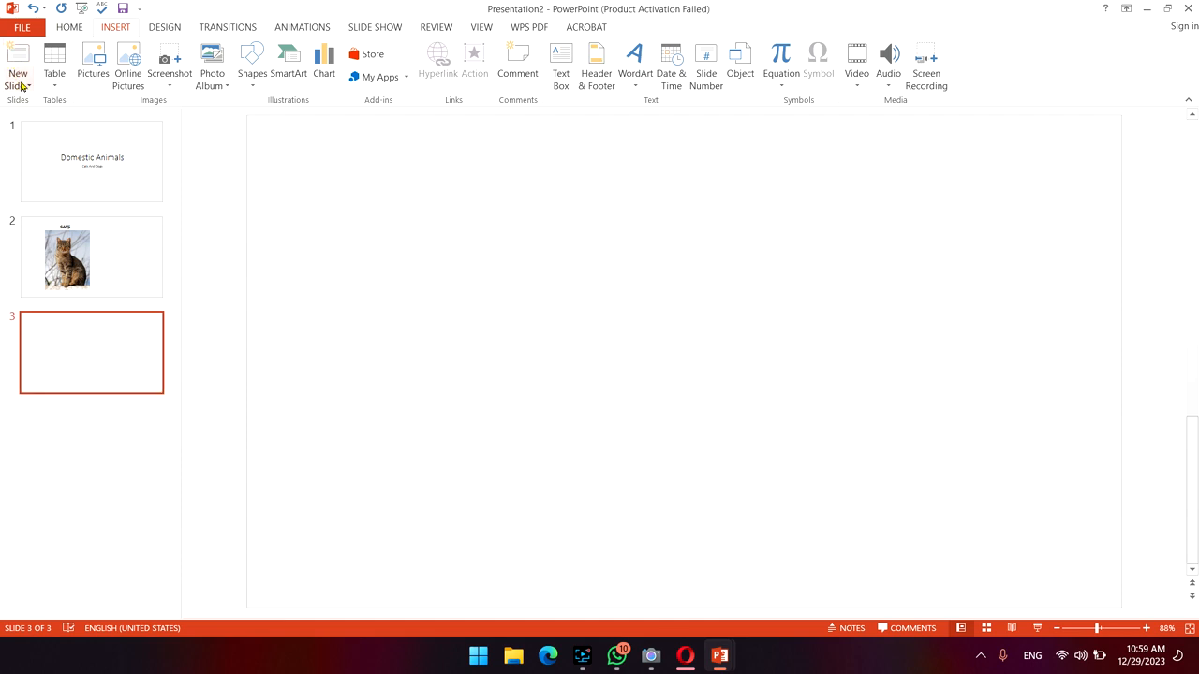
# Add a slide with the Title and Content layout at the end and enter "DOG" as its title.
pyautogui.click(23, 85)
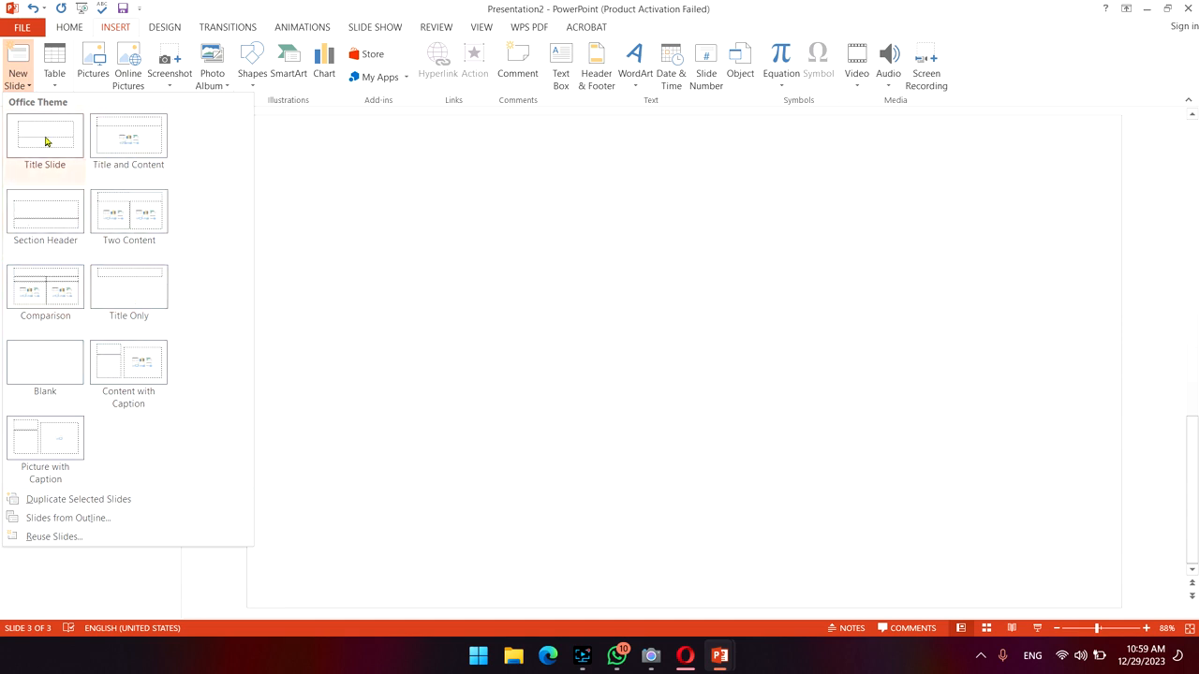
pyautogui.click(136, 146)
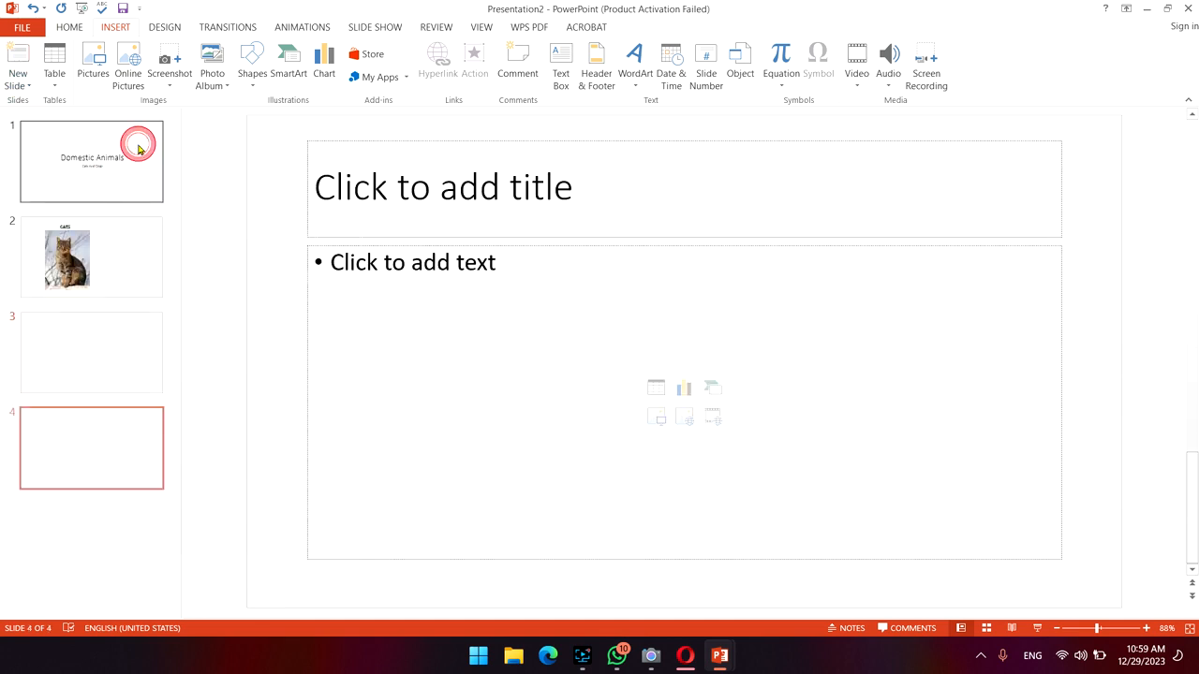
pyautogui.click(390, 193)
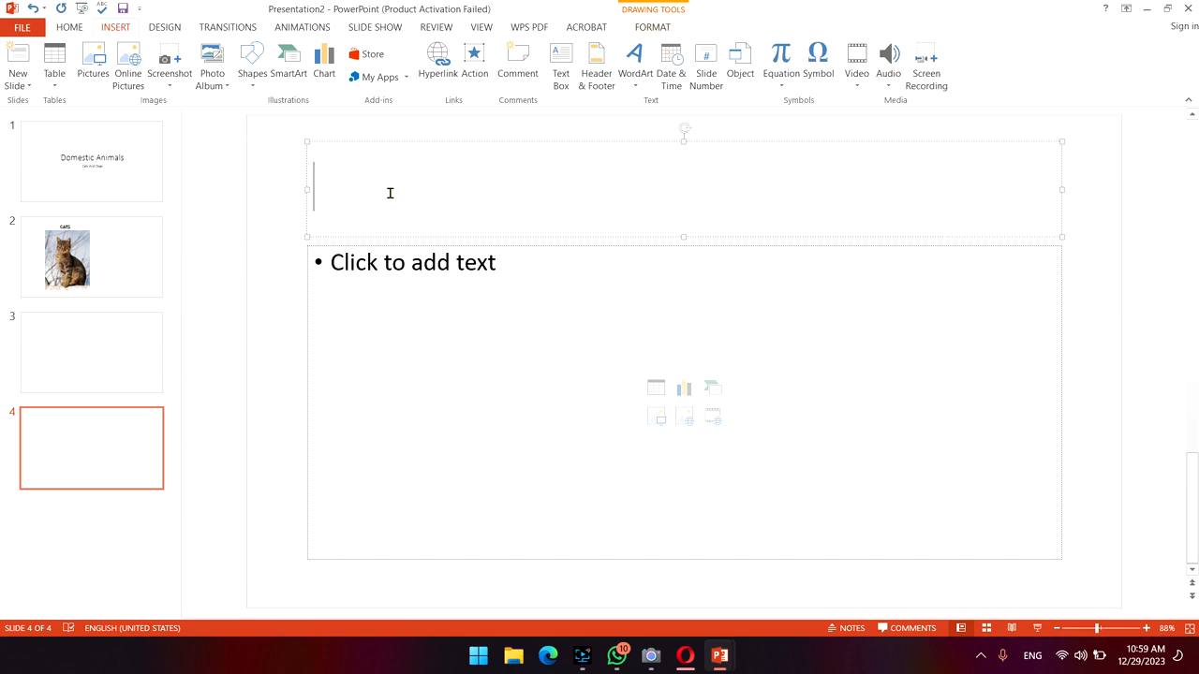
pyautogui.write('DOG')
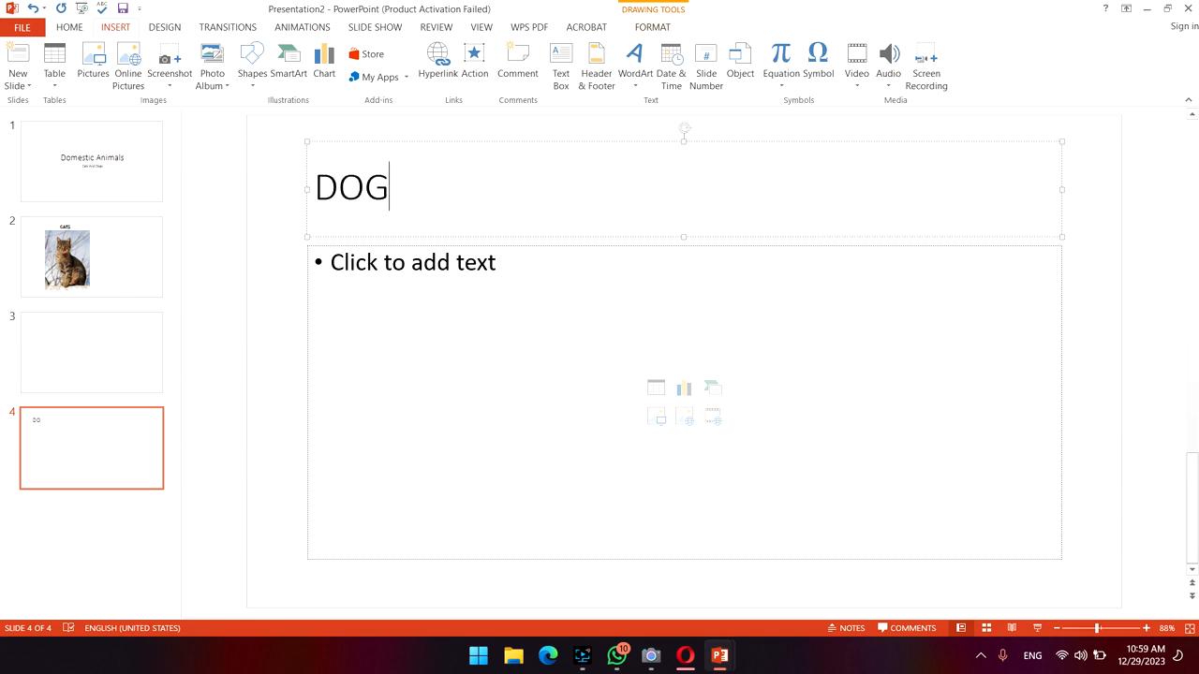
# Insert a table with 5 columns and 1 row in the content placeholder of the DOG slide, and undo the insertion.
pyautogui.click(449, 268)
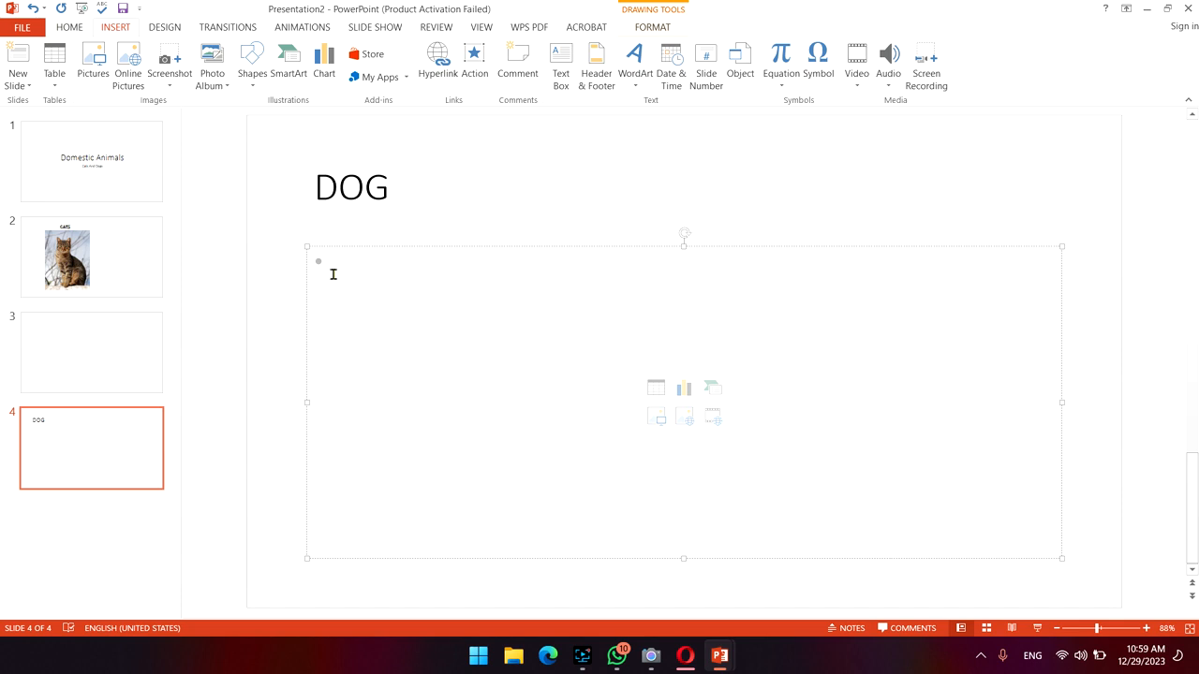
pyautogui.click(655, 388)
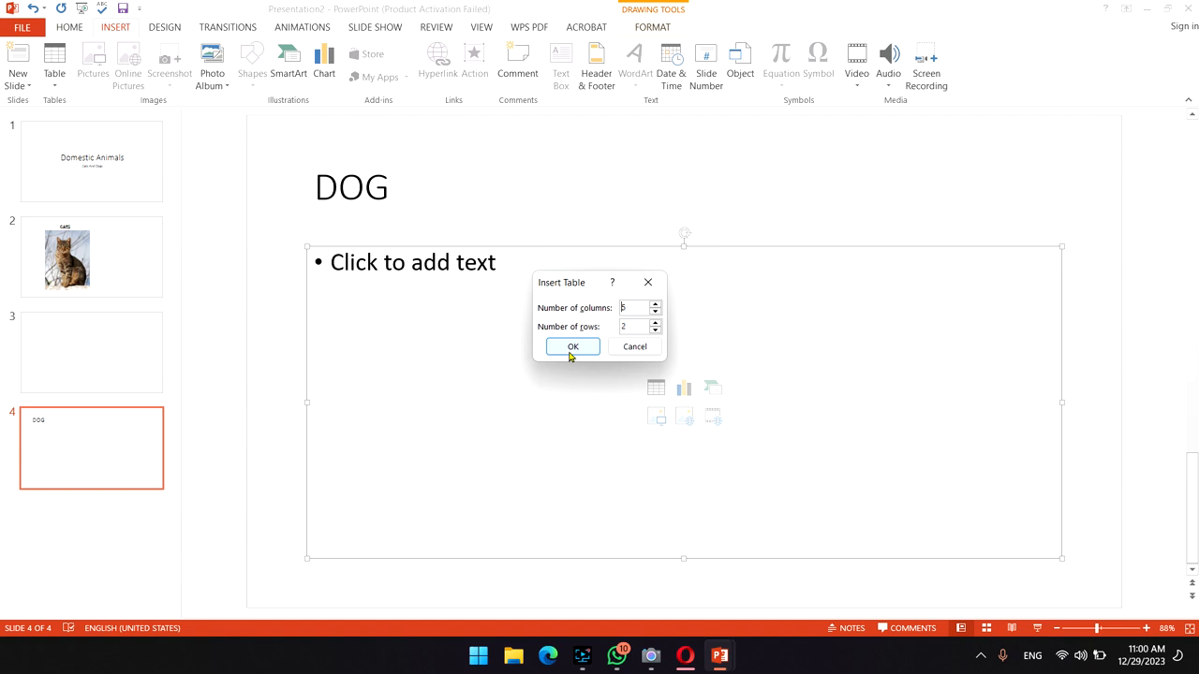
pyautogui.click(654, 329)
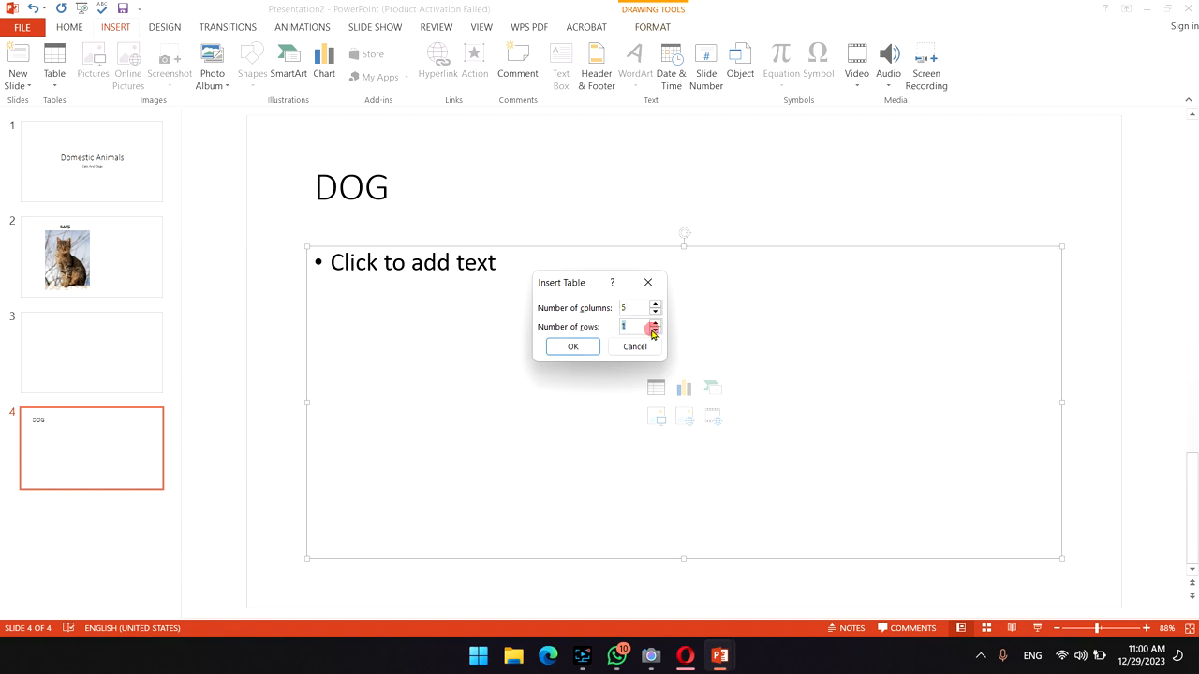
pyautogui.click(587, 347)
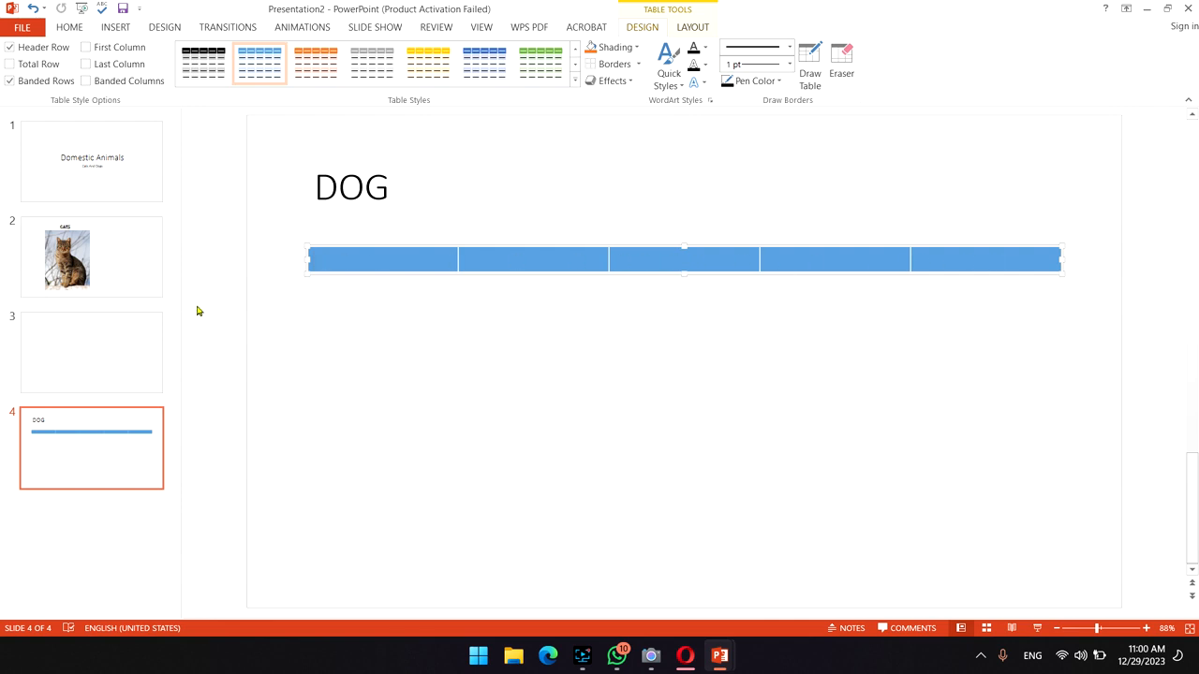
pyautogui.hotkey('ctrl', 'z')
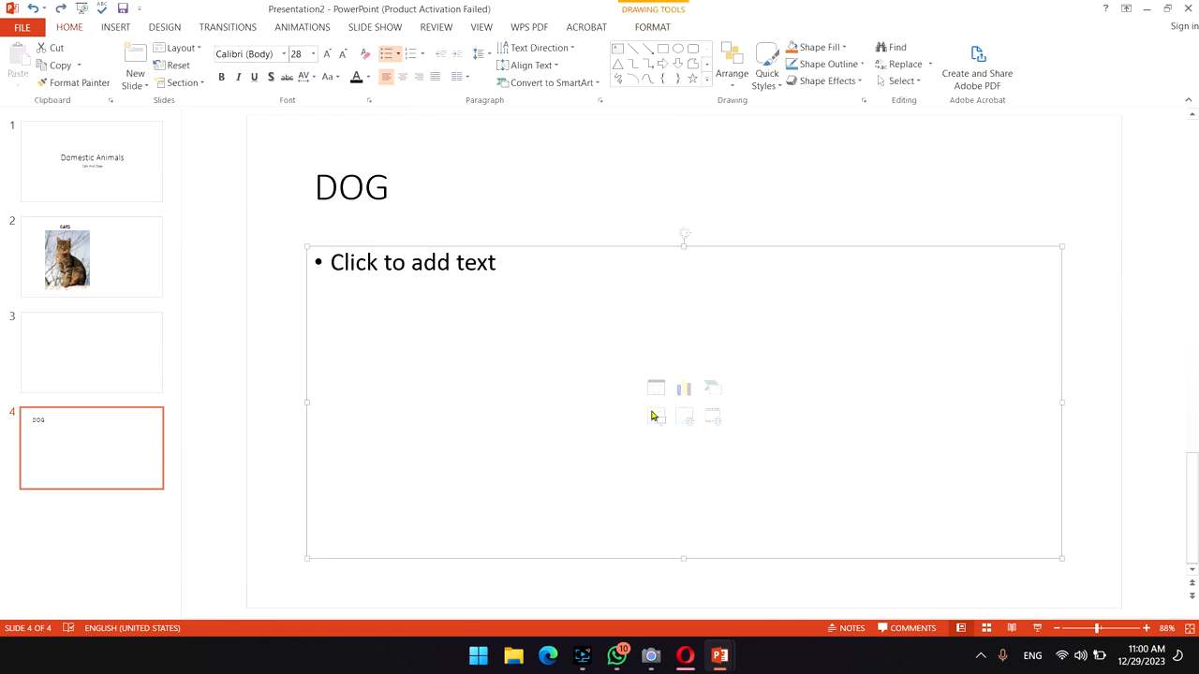
# Open the chart selection for the content placeholder of the DOG slide.
pyautogui.click(685, 390)
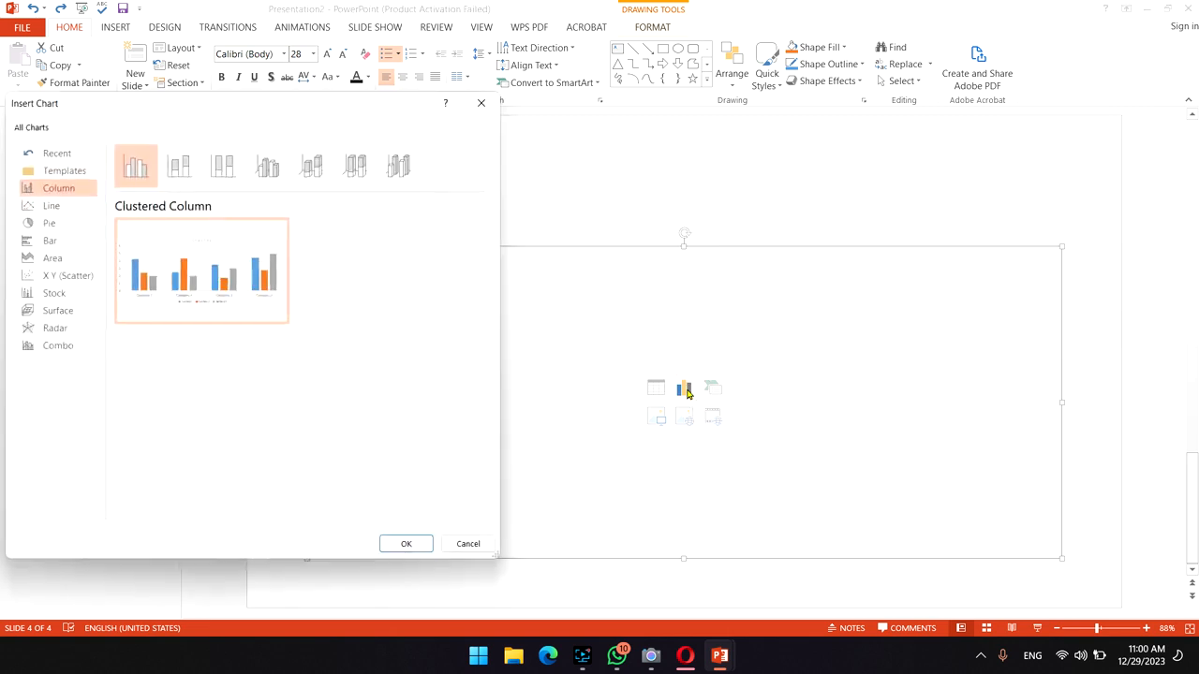